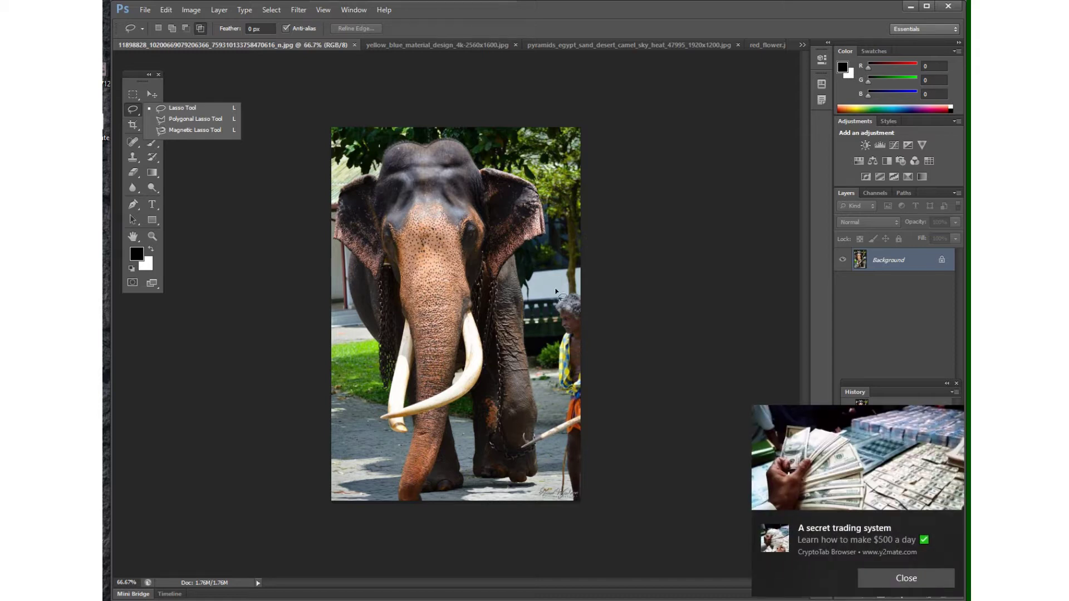
Step: Dismiss the ad notification and activate the Lasso Tool from the lasso tool group
click(928, 577)
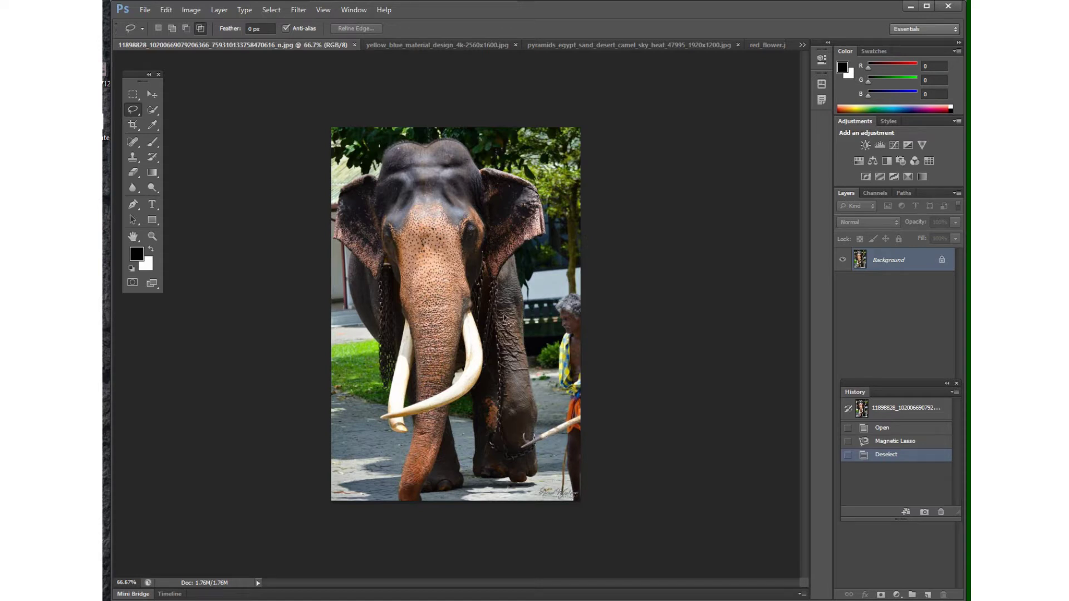
right_click(131, 110)
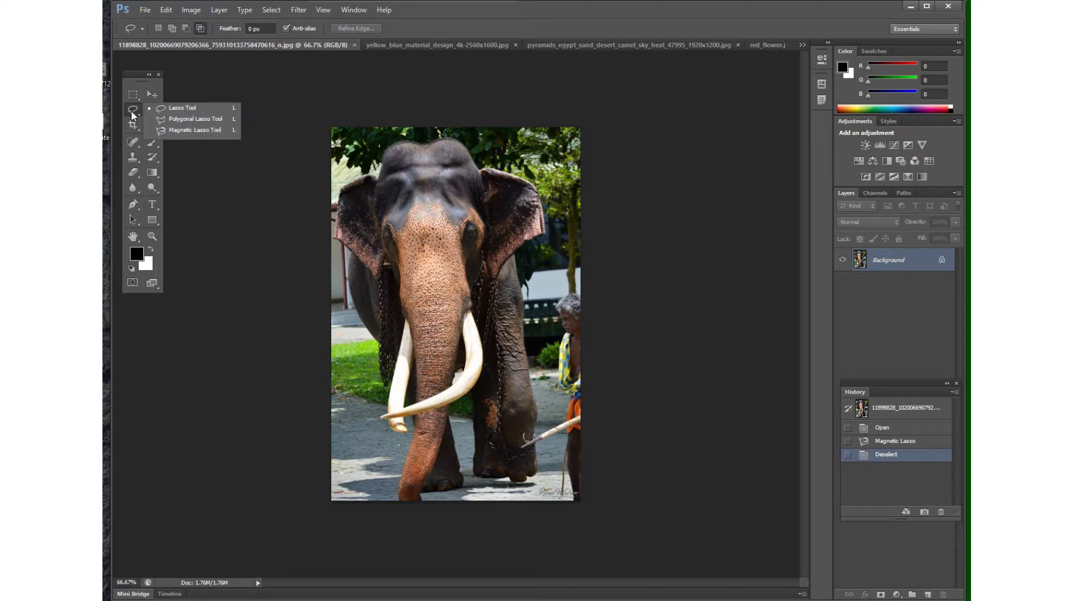
click(179, 109)
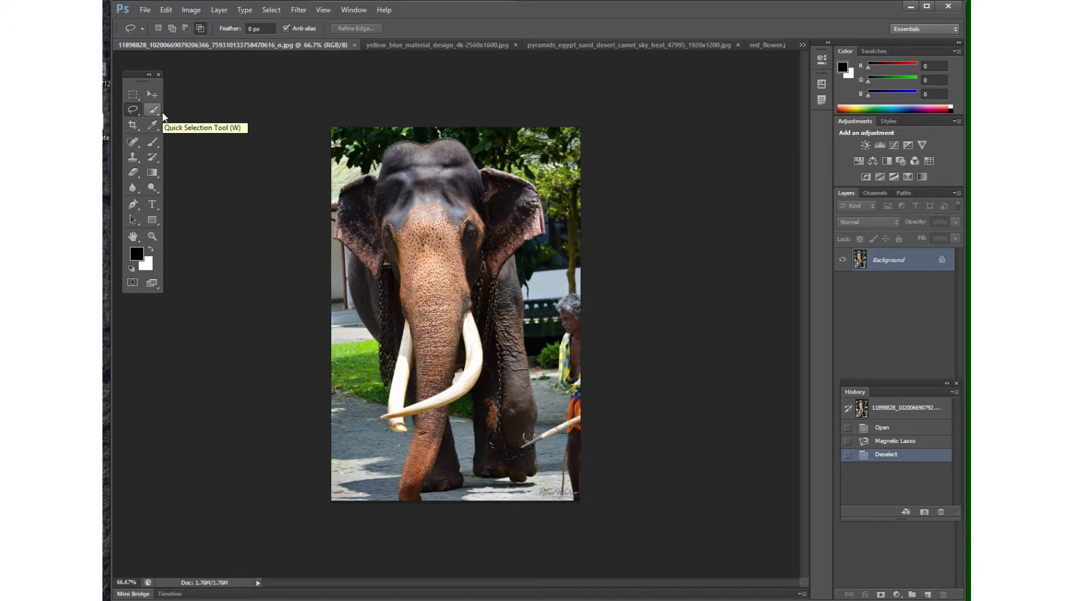
click(133, 111)
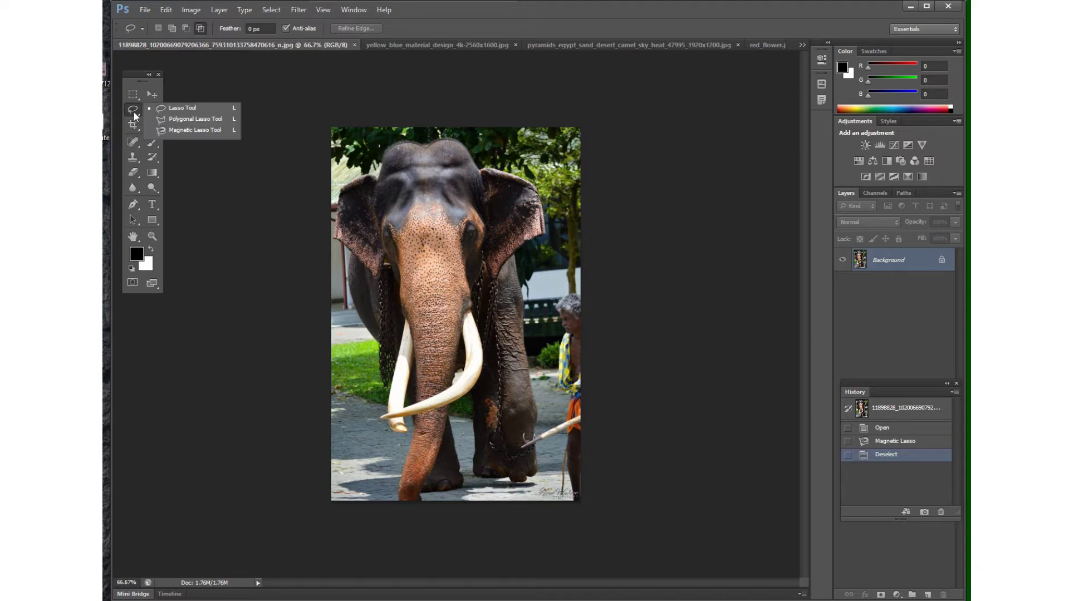
click(172, 109)
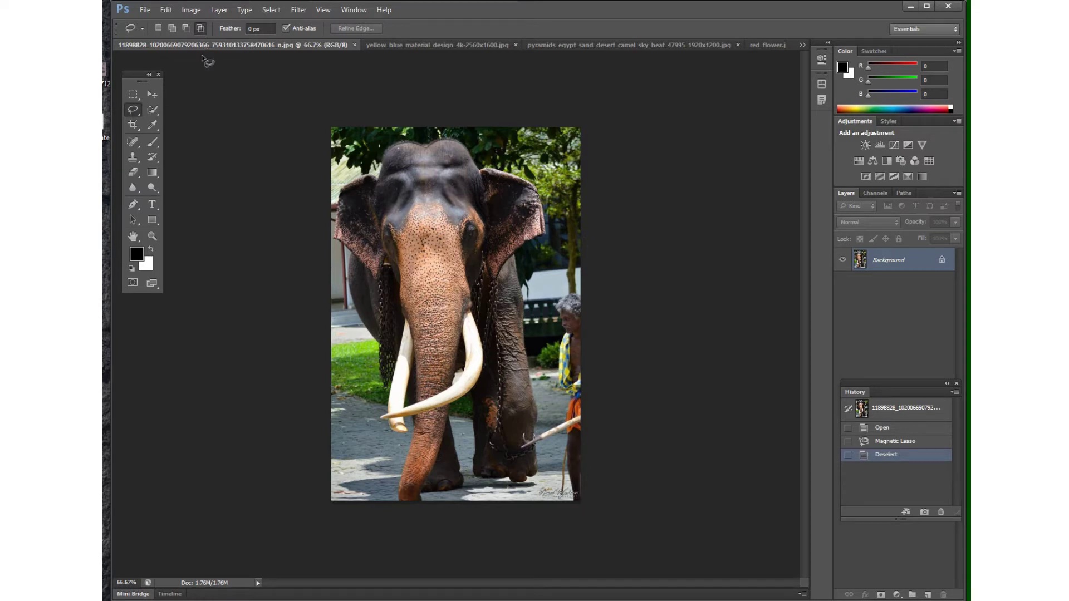
Step: Switch to the 2008_ducati_sportclassic motorcycle image among the open documents
click(590, 45)
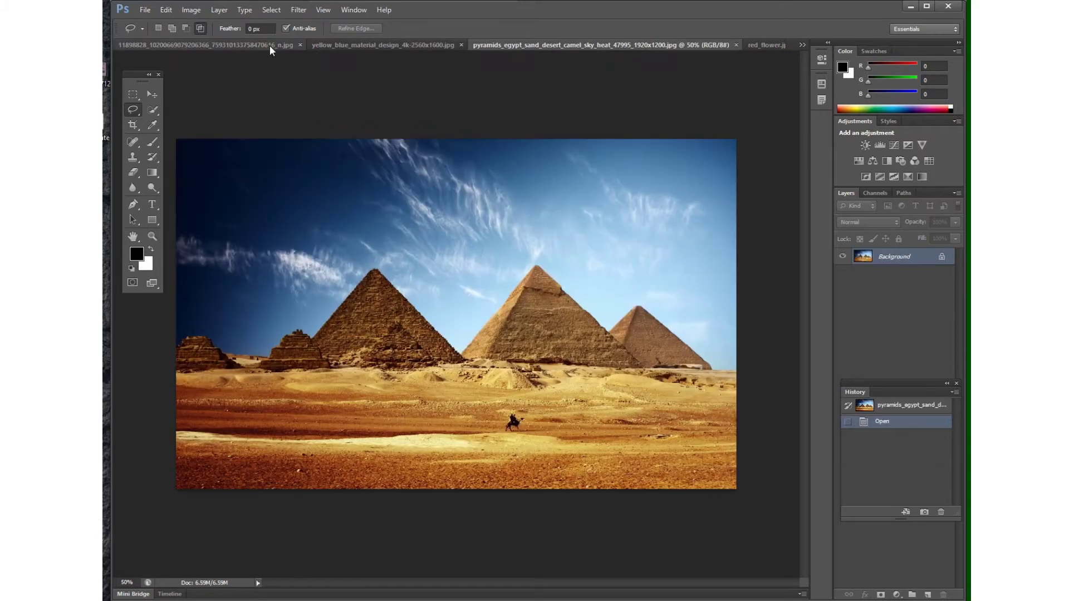
click(245, 44)
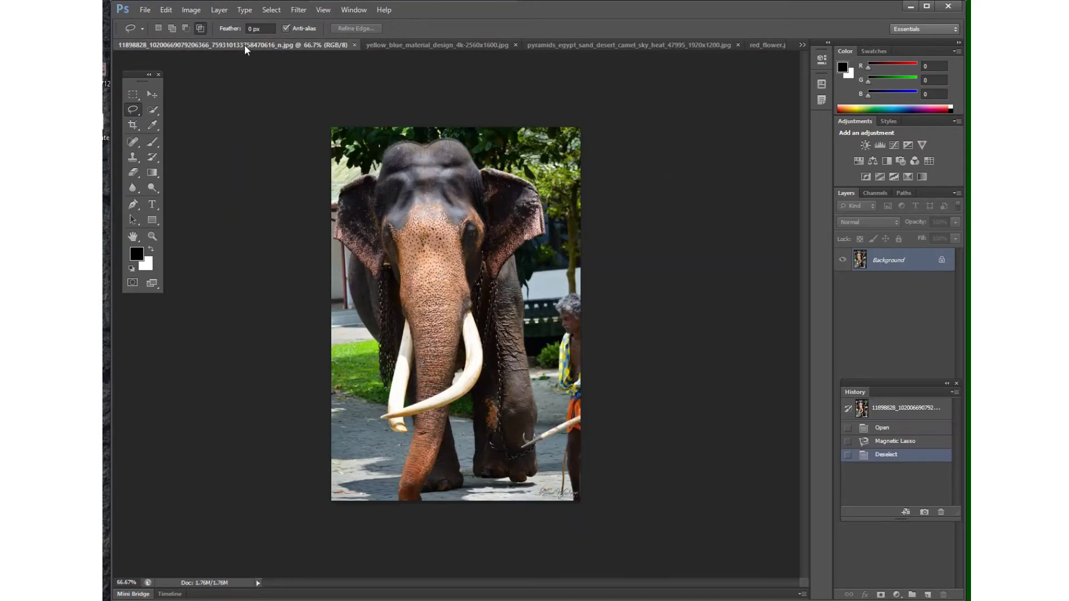
click(802, 45)
click(740, 48)
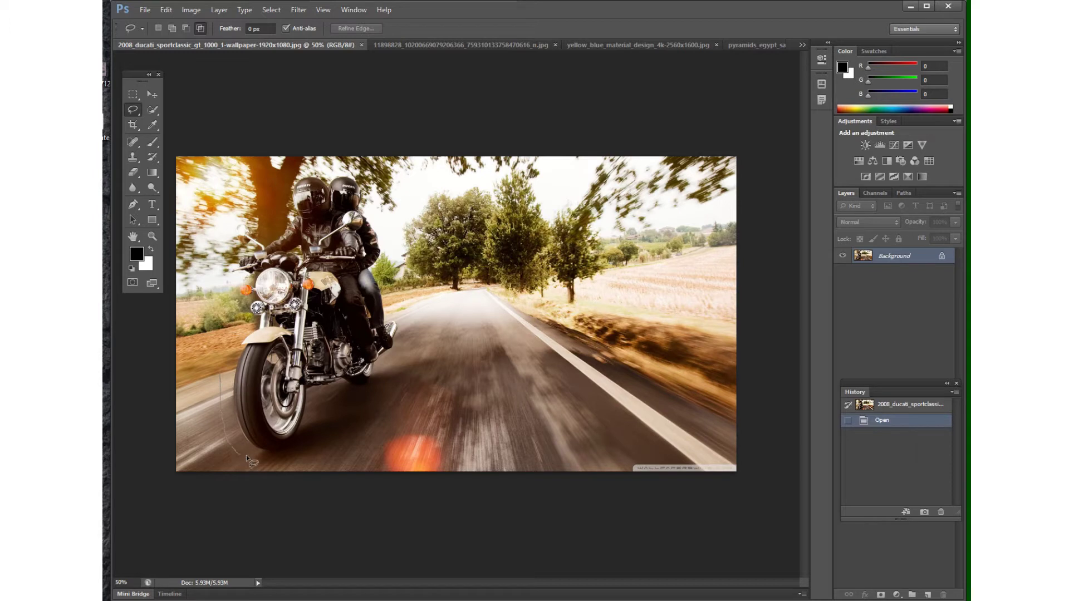
Step: Draw a loose freehand lasso selection around the motorcycle and riders, dismiss the notification, and deselect the area
mouse_move(311, 461)
mouse_down()
mouse_move(334, 449)
mouse_move(336, 414)
mouse_move(378, 393)
mouse_move(418, 340)
mouse_move(384, 198)
mouse_move(341, 166)
mouse_move(292, 169)
mouse_move(257, 210)
mouse_move(223, 223)
mouse_move(220, 383)
mouse_up()
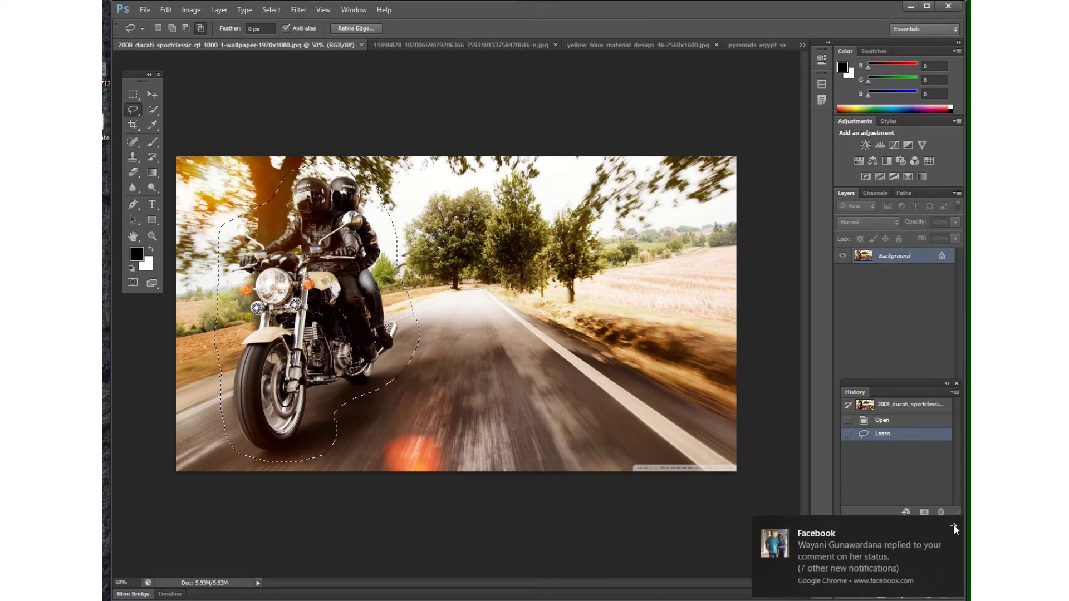
click(956, 529)
click(956, 530)
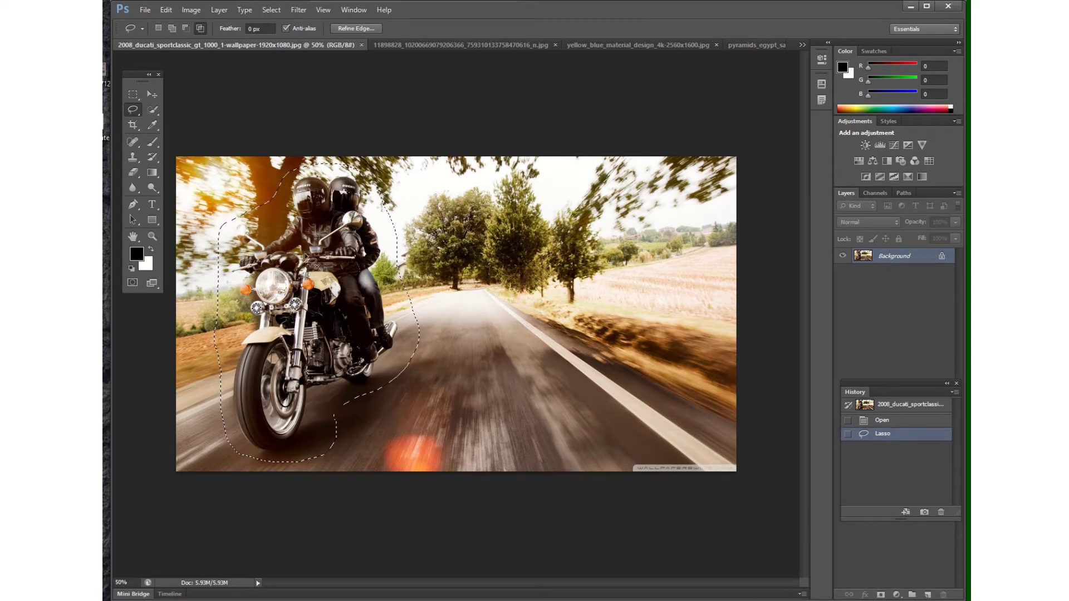
click(535, 269)
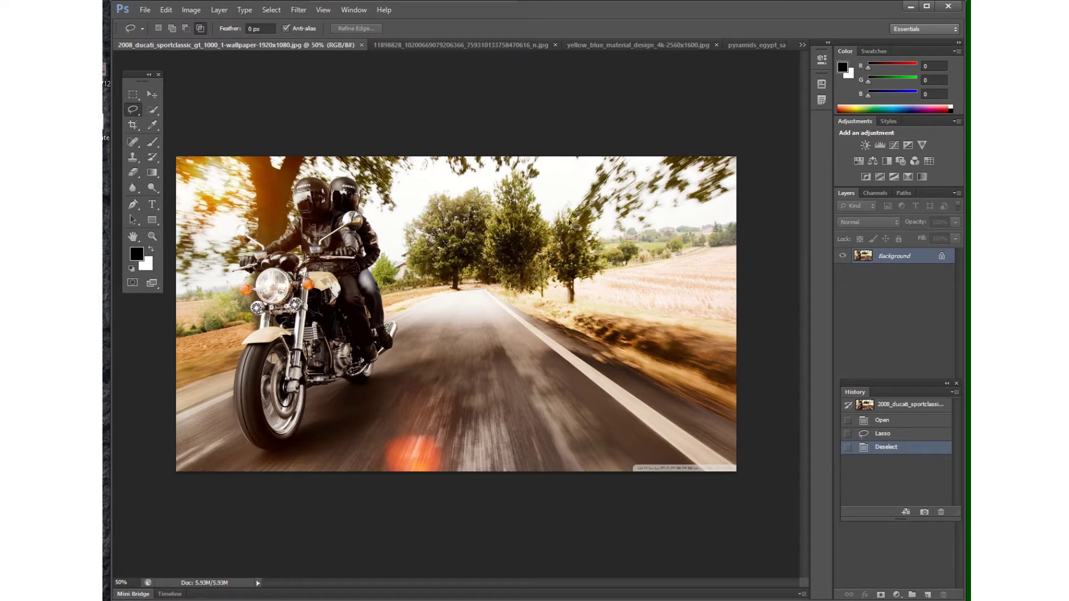
Step: Draw trial freehand lasso selections on the road beside the motorcycle and deselect them
mouse_move(495, 361)
mouse_down()
mouse_move(493, 385)
mouse_move(535, 409)
mouse_up()
drag(499, 359, 497, 360)
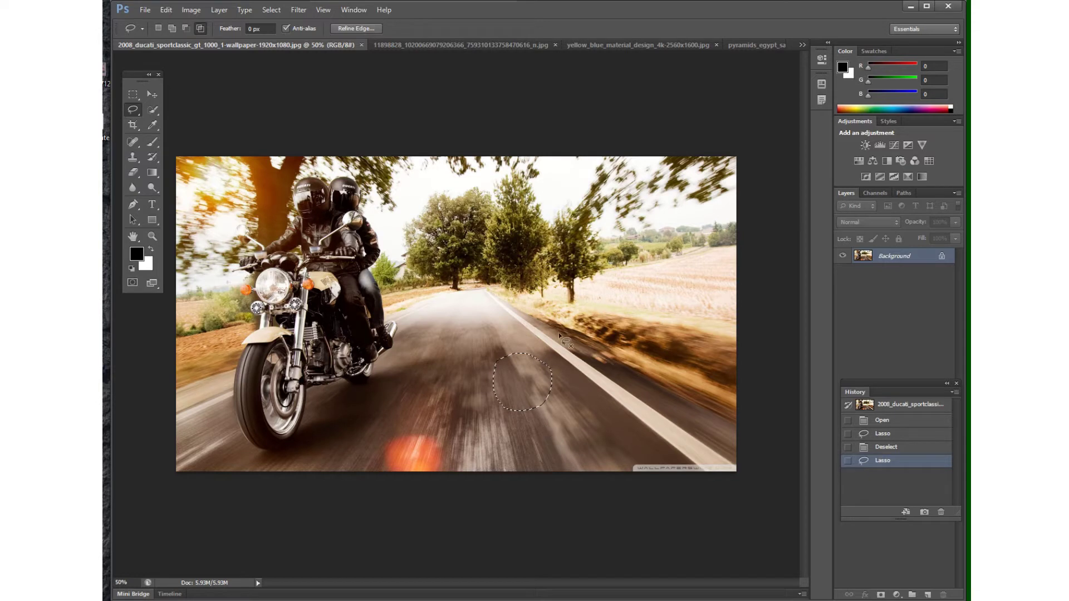
mouse_move(472, 357)
mouse_down()
mouse_move(448, 399)
mouse_move(489, 421)
mouse_move(513, 368)
mouse_move(466, 355)
mouse_up()
click(557, 437)
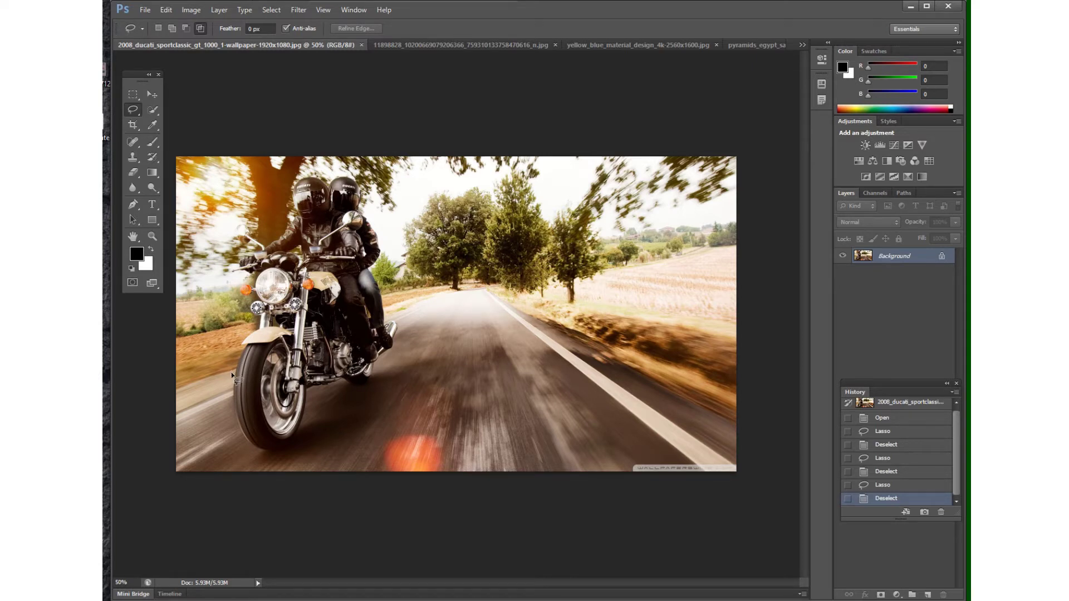
Step: Select the motorcycle and both riders with a closed freehand lasso outline following their edges
drag(231, 372, 230, 396)
mouse_move(280, 457)
mouse_down()
mouse_move(305, 443)
mouse_move(323, 389)
mouse_move(374, 387)
mouse_move(381, 363)
mouse_up()
mouse_move(390, 312)
mouse_down()
mouse_move(386, 238)
mouse_move(353, 171)
mouse_move(292, 171)
mouse_move(285, 216)
mouse_up()
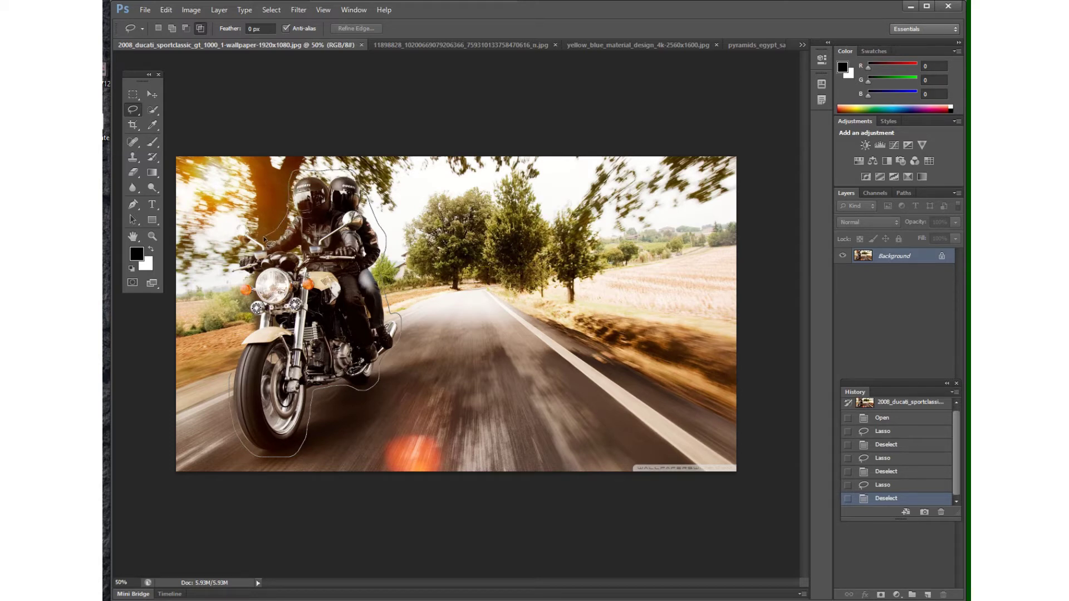
mouse_move(242, 223)
mouse_down()
mouse_move(229, 279)
mouse_move(246, 280)
mouse_move(236, 290)
mouse_move(248, 322)
mouse_move(232, 378)
mouse_up()
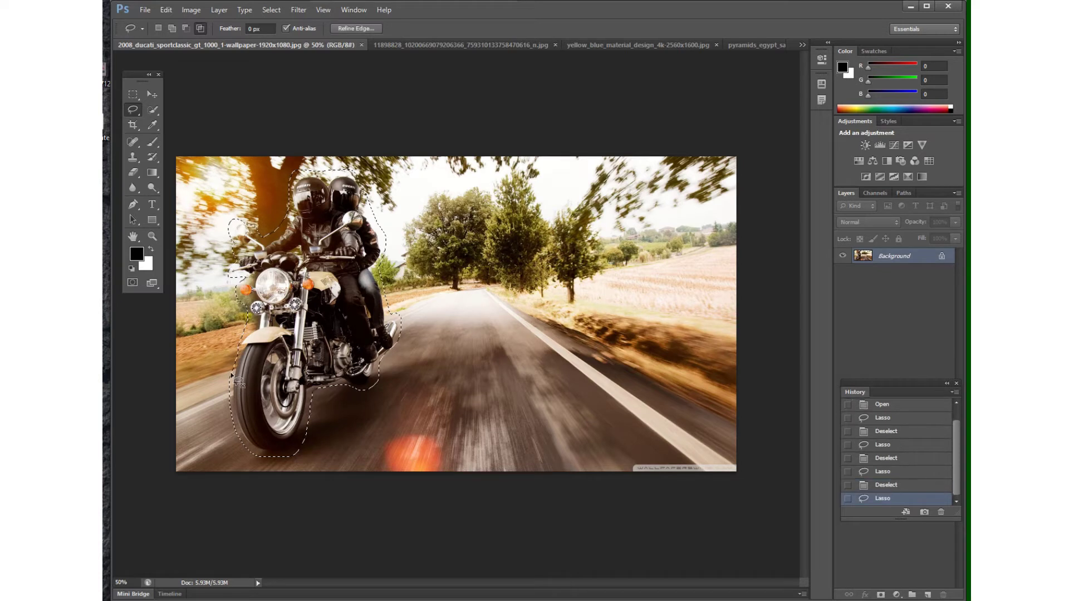
Step: Copy the selected motorcycle and riders and paste them into design 1.psd
mouse_move(412, 2)
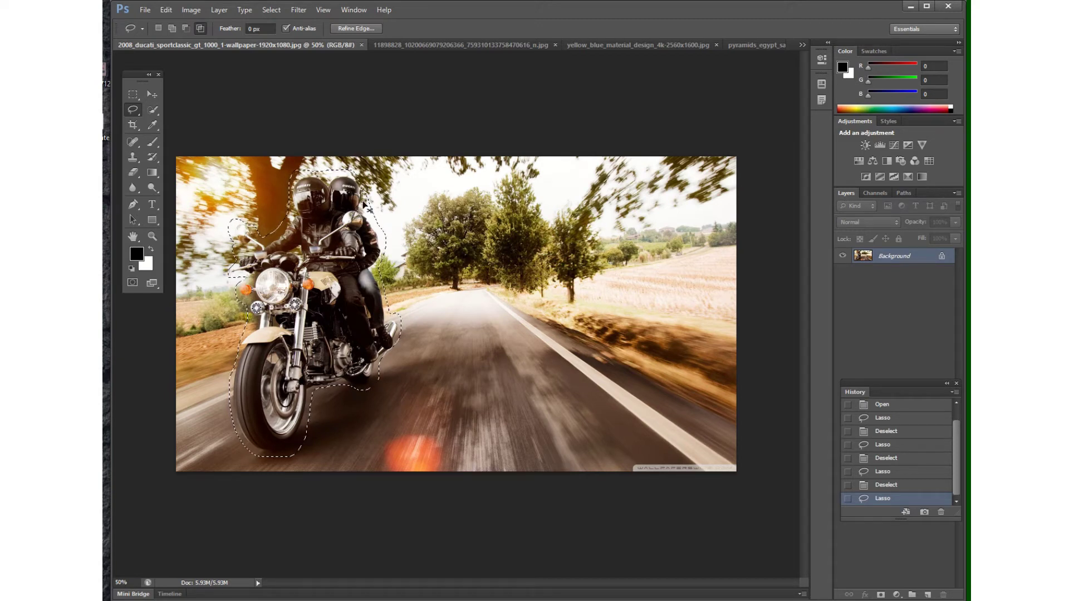
key(alt+Tab)
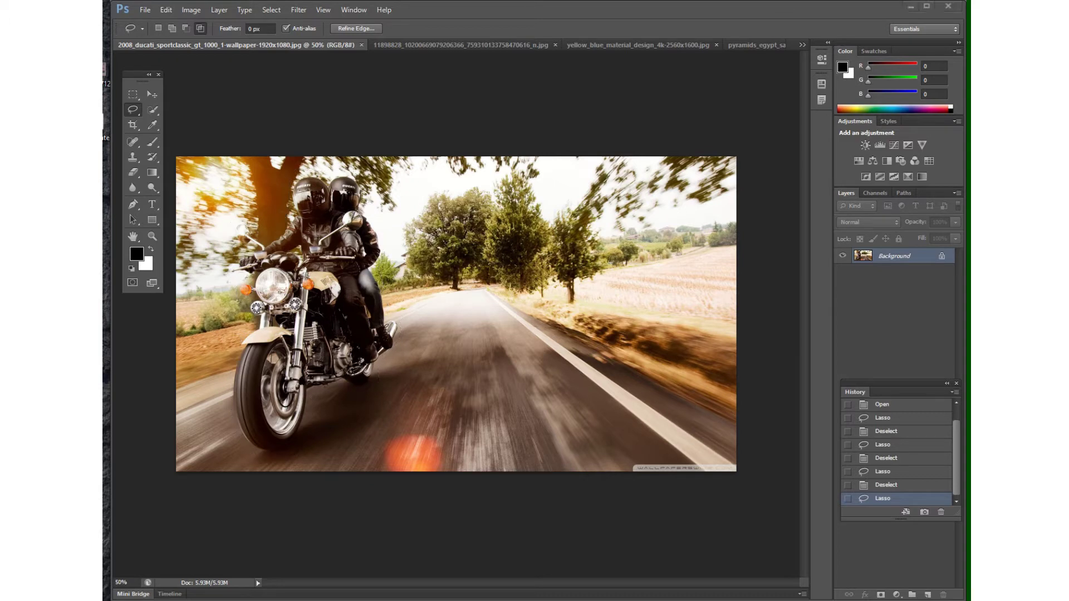
key(Return)
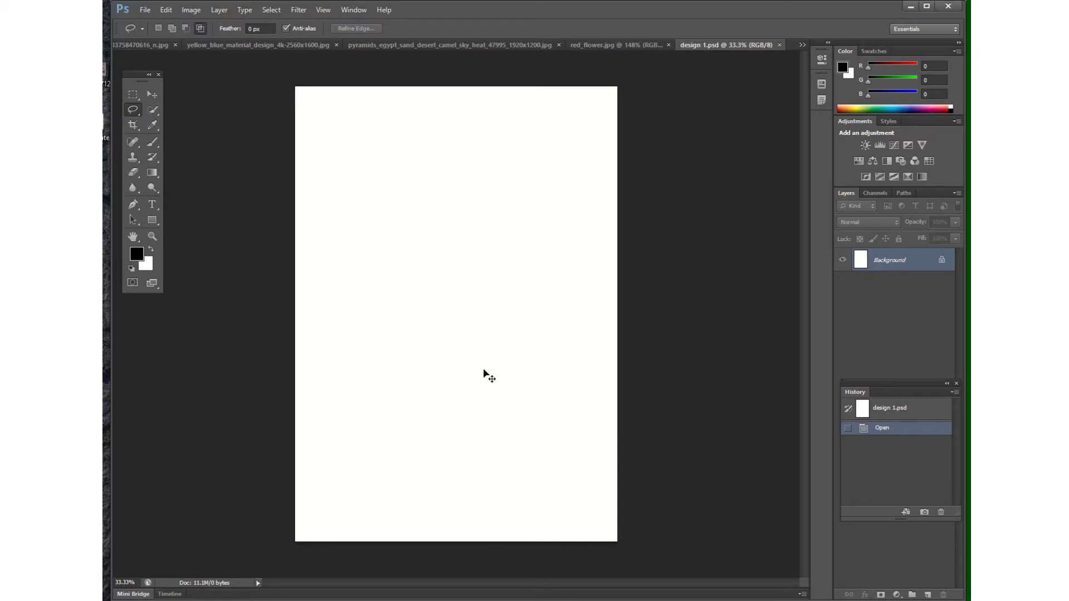
key(ctrl+v)
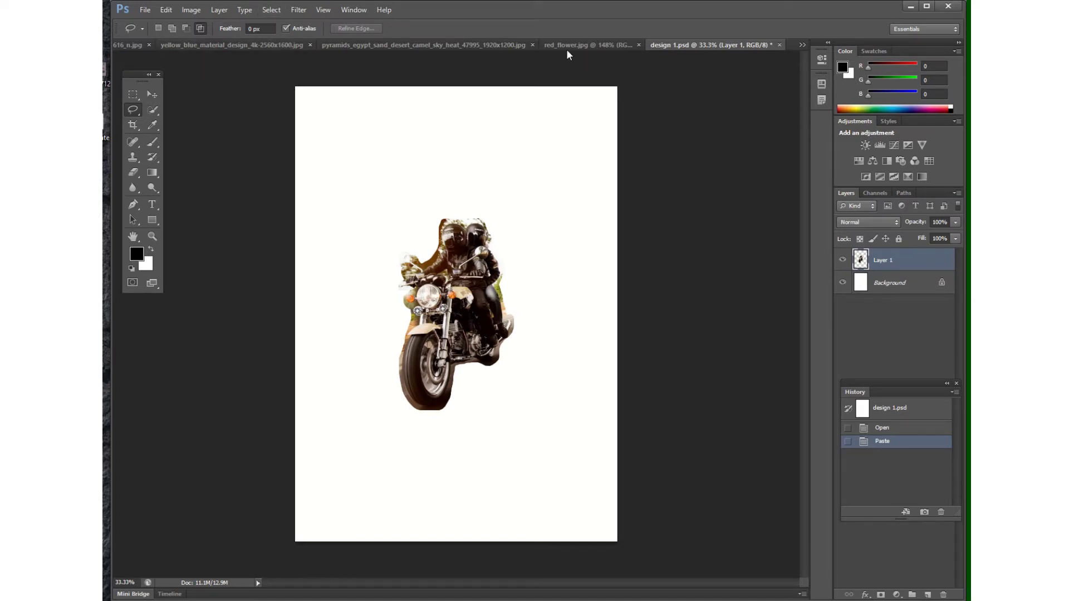
Step: Return to the 2008_ducati_sportclassic image and deselect the motorcycle outline
click(801, 44)
click(732, 44)
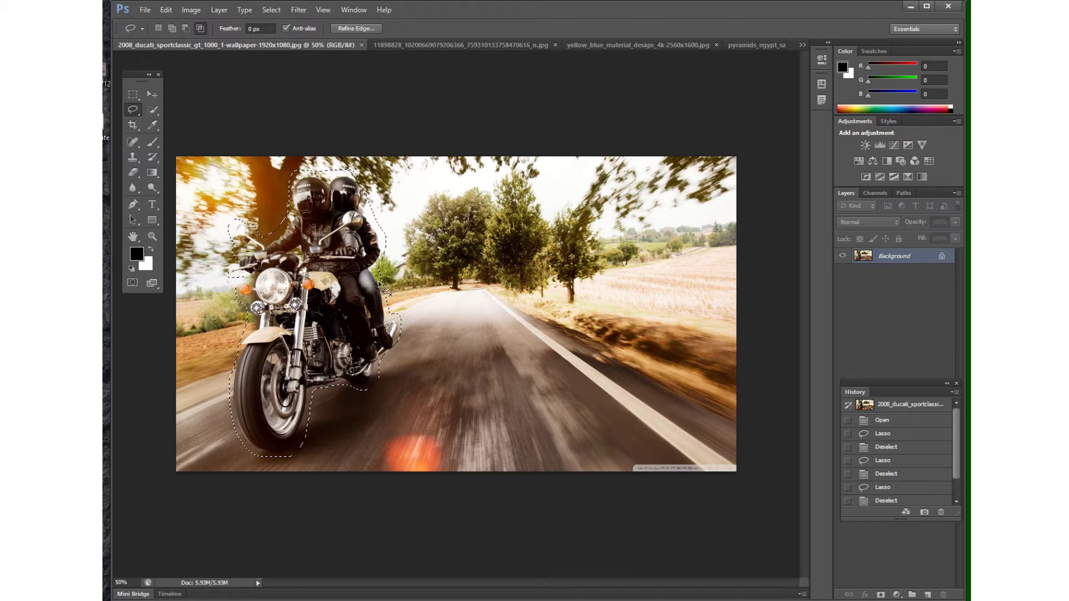
click(442, 365)
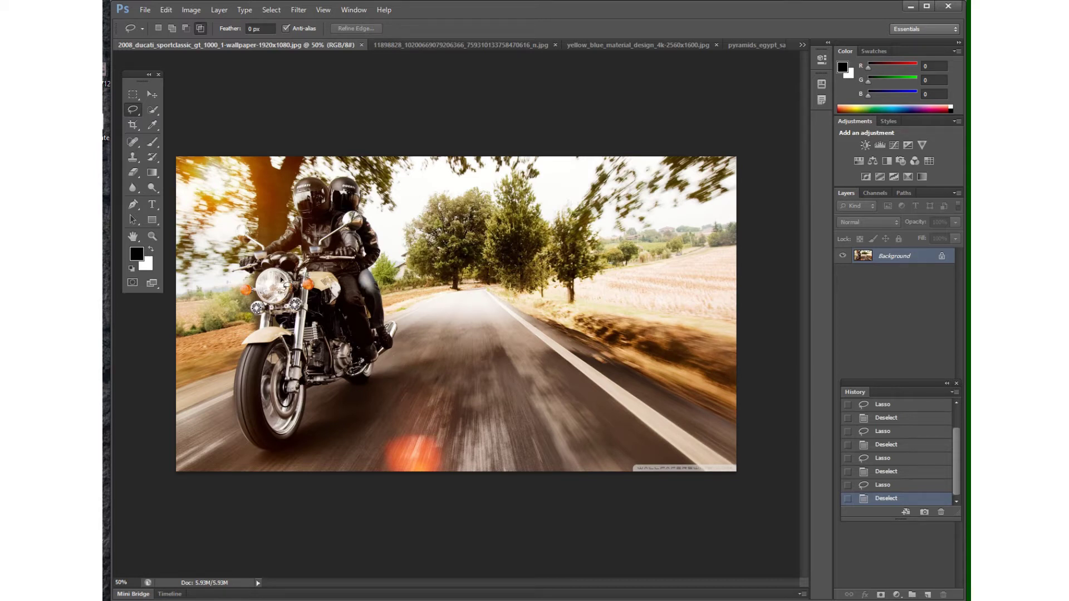
Step: Set the lasso to add to the selection and select the motorcycle's lower part, from the front wheel to the riders' legs
click(159, 29)
click(172, 28)
mouse_move(332, 318)
mouse_down()
mouse_move(245, 346)
mouse_move(235, 431)
mouse_move(277, 446)
mouse_move(301, 440)
mouse_move(310, 392)
mouse_move(248, 334)
mouse_up()
mouse_move(331, 346)
mouse_down()
mouse_move(368, 381)
mouse_move(376, 359)
mouse_move(367, 341)
mouse_move(353, 346)
mouse_move(351, 311)
mouse_move(365, 374)
mouse_move(402, 341)
mouse_move(401, 291)
mouse_move(351, 295)
mouse_move(351, 341)
mouse_up()
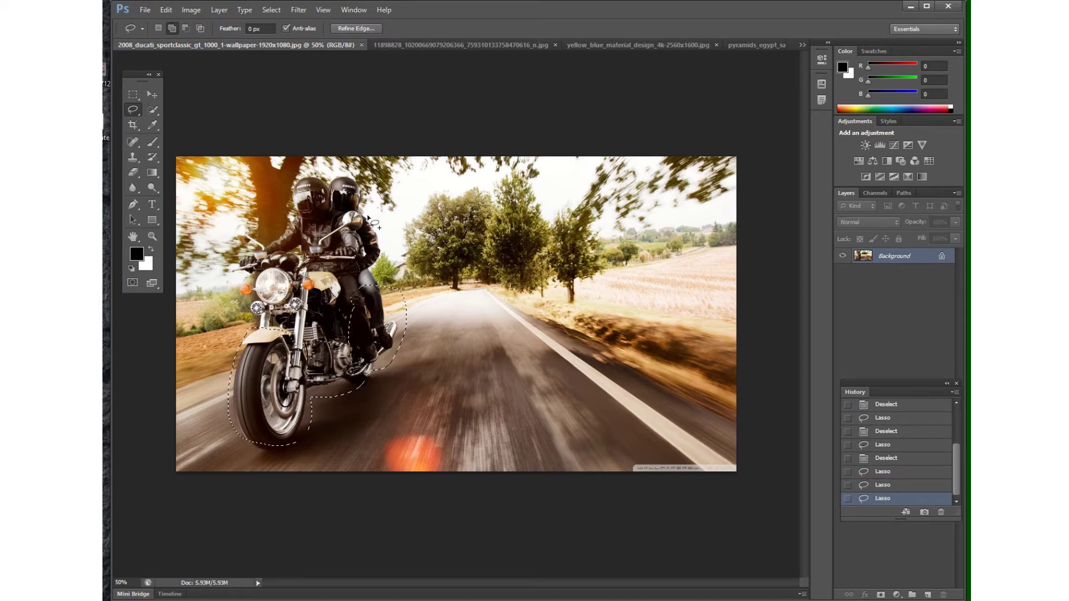
Step: Add the riders, handlebars and headlight to the lasso selection and fill the gaps inside it
mouse_move(351, 287)
mouse_down()
mouse_move(388, 280)
mouse_move(375, 231)
mouse_move(347, 211)
mouse_move(339, 168)
mouse_move(317, 188)
mouse_move(352, 236)
mouse_move(367, 194)
mouse_move(334, 168)
mouse_move(268, 192)
mouse_move(328, 215)
mouse_move(331, 178)
mouse_move(325, 209)
mouse_move(242, 205)
mouse_move(218, 234)
mouse_move(230, 260)
mouse_move(308, 219)
mouse_up()
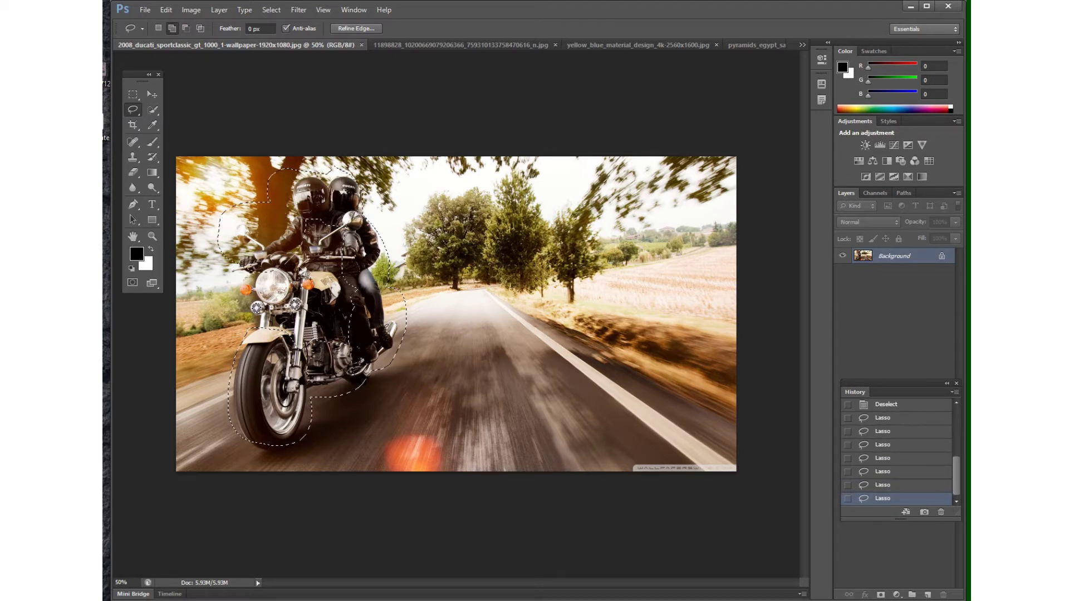
mouse_move(216, 265)
mouse_down()
mouse_move(248, 325)
mouse_move(293, 328)
mouse_move(287, 269)
mouse_move(276, 266)
mouse_up()
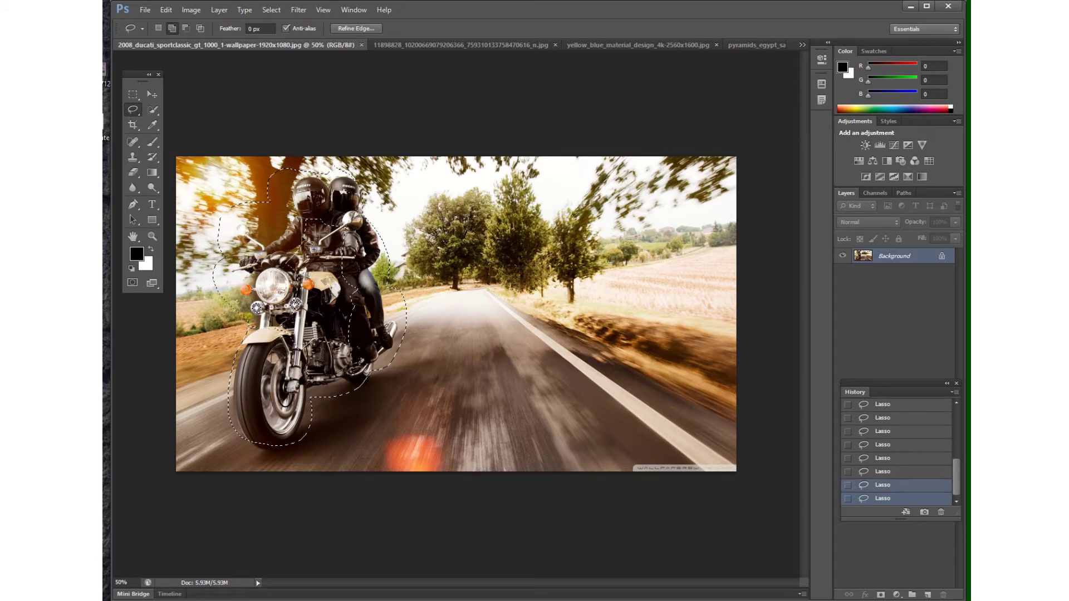
mouse_move(316, 212)
mouse_down()
mouse_move(287, 224)
mouse_move(271, 281)
mouse_up()
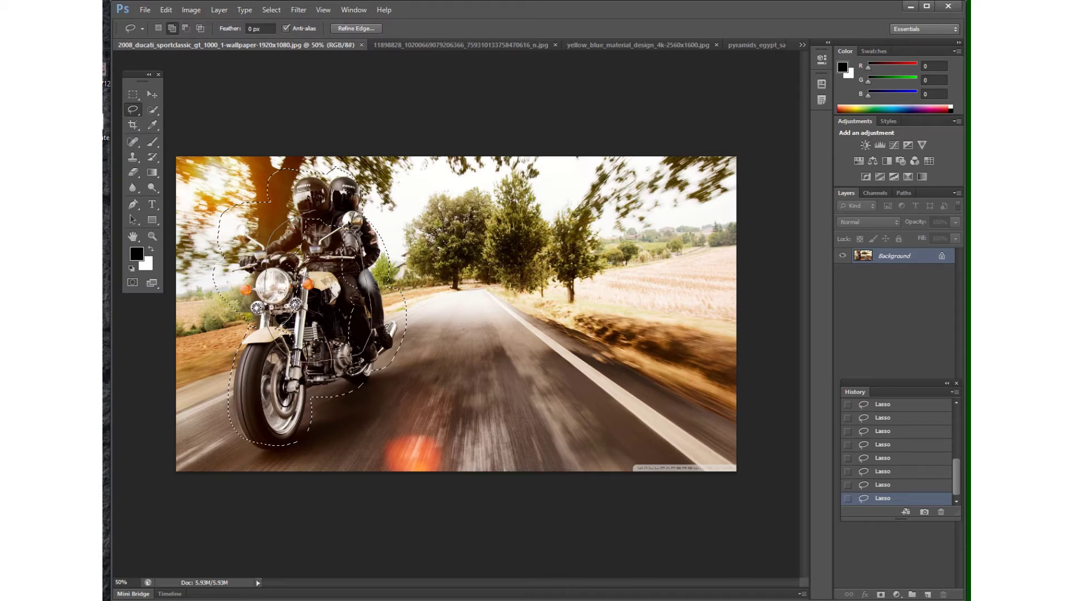
drag(350, 222, 314, 212)
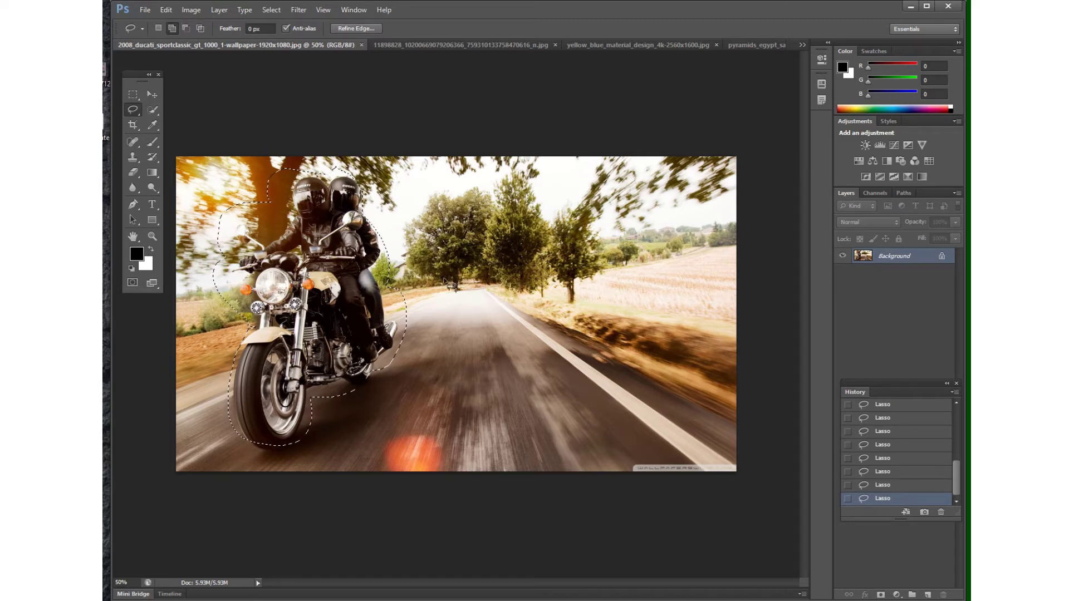
Step: Set the lasso to subtract from the selection and remove excess background beside the riders' legs, headlight and front rider's shoulder
click(185, 29)
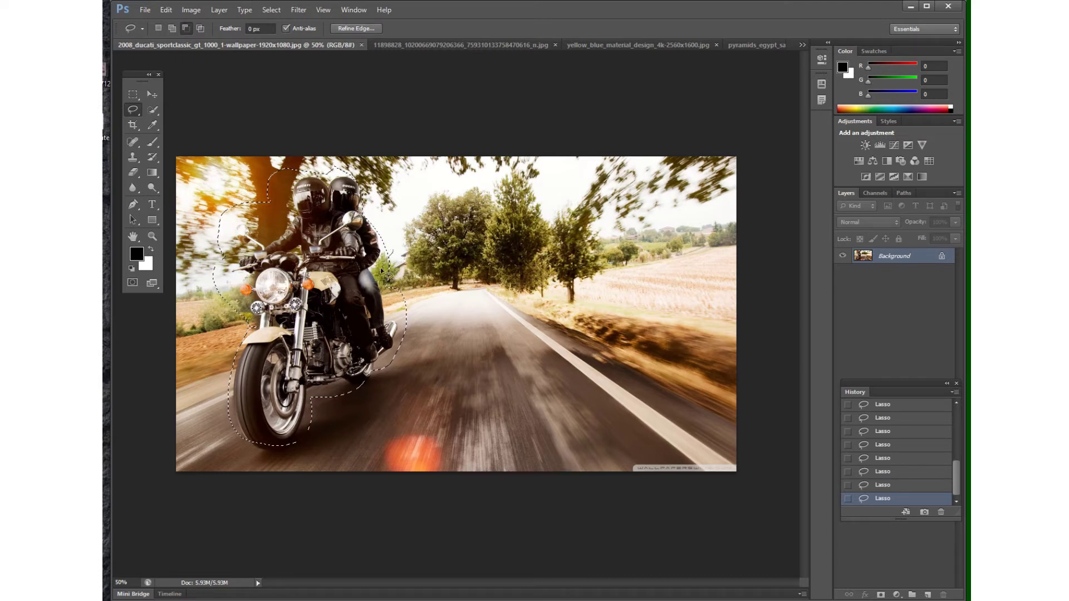
mouse_move(384, 285)
mouse_down()
mouse_move(406, 333)
mouse_move(424, 306)
mouse_move(409, 261)
mouse_move(390, 257)
mouse_up()
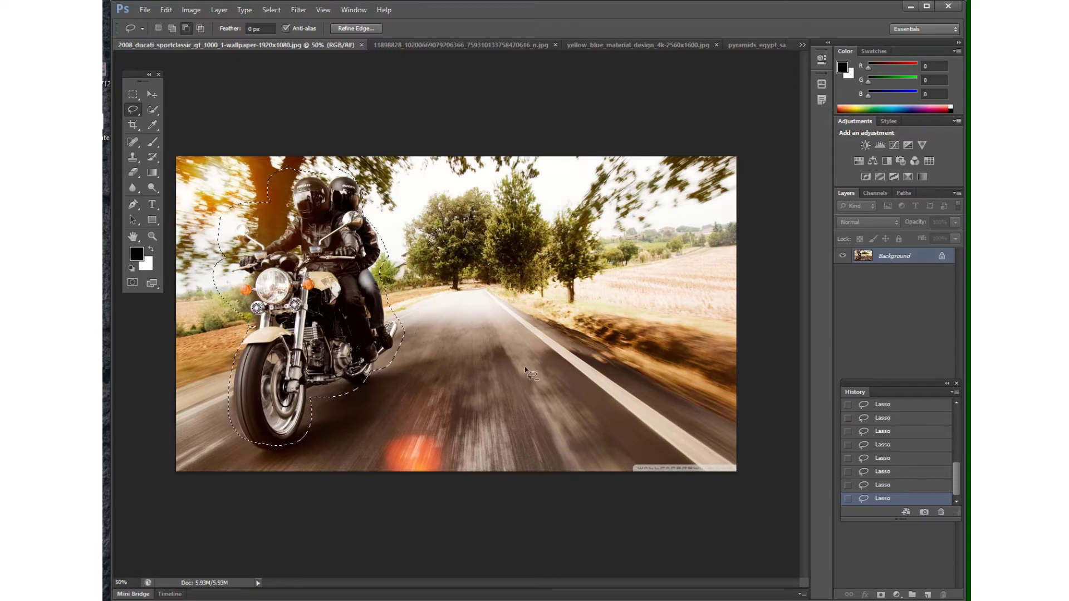
mouse_move(202, 269)
mouse_down()
mouse_move(234, 285)
mouse_move(242, 322)
mouse_move(223, 329)
mouse_move(204, 272)
mouse_up()
mouse_move(241, 191)
mouse_down()
mouse_move(260, 230)
mouse_move(295, 183)
mouse_move(281, 166)
mouse_move(252, 177)
mouse_move(240, 191)
mouse_move(258, 190)
mouse_move(225, 211)
mouse_up()
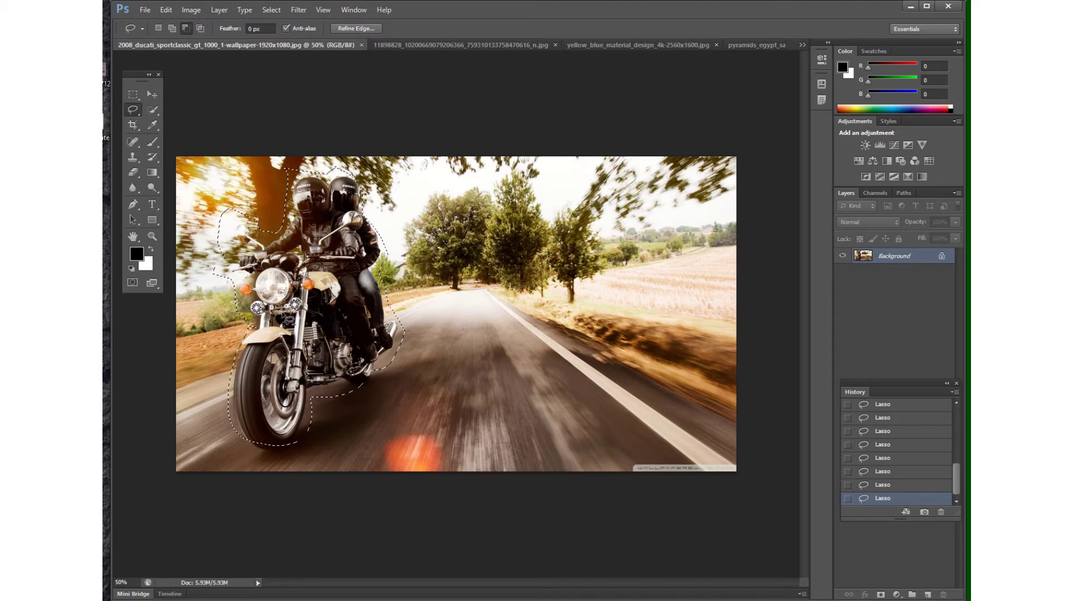
Step: Set the lasso to intersect mode, draw an intersecting area around the rear rider's shoulder, and deselect everything
click(199, 28)
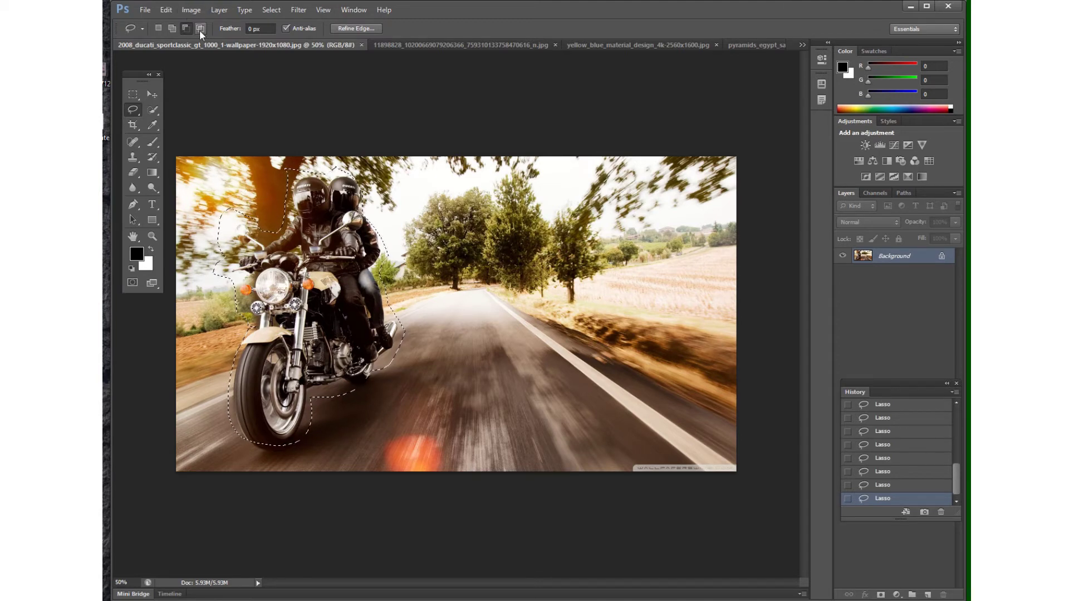
mouse_move(357, 235)
mouse_down()
mouse_move(382, 420)
mouse_move(481, 350)
mouse_move(408, 196)
mouse_move(391, 210)
mouse_up()
key(ctrl+d)
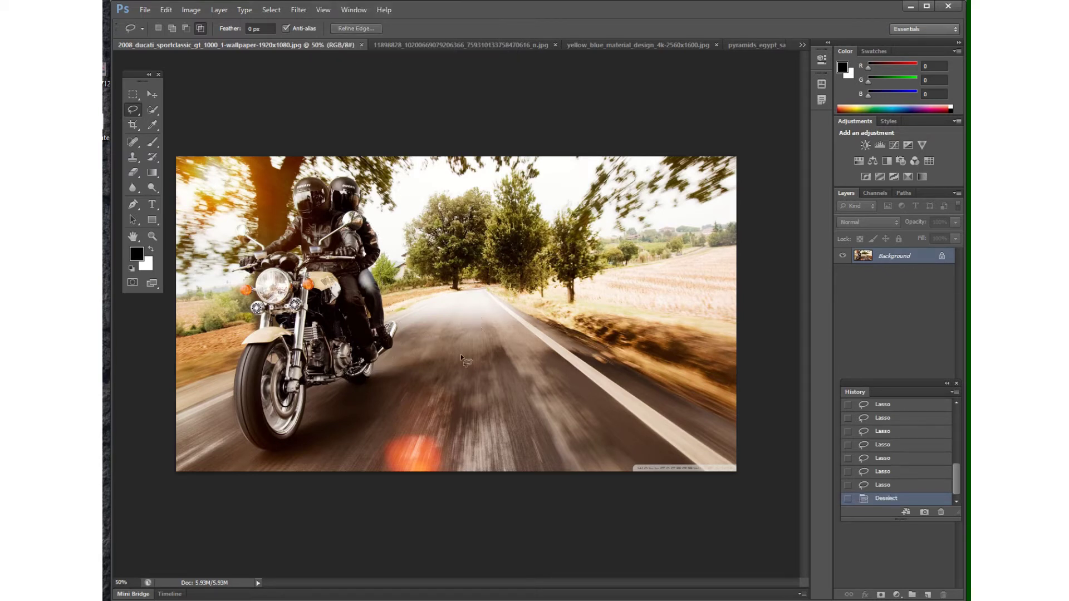
Step: Activate the Polygonal Lasso Tool from the lasso tool group
right_click(132, 110)
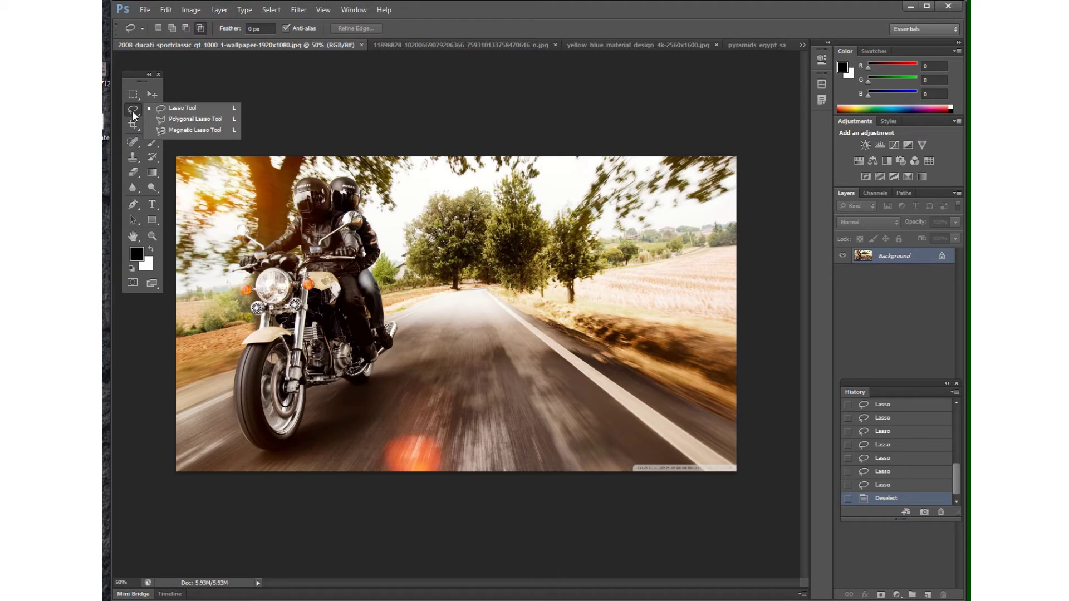
click(202, 122)
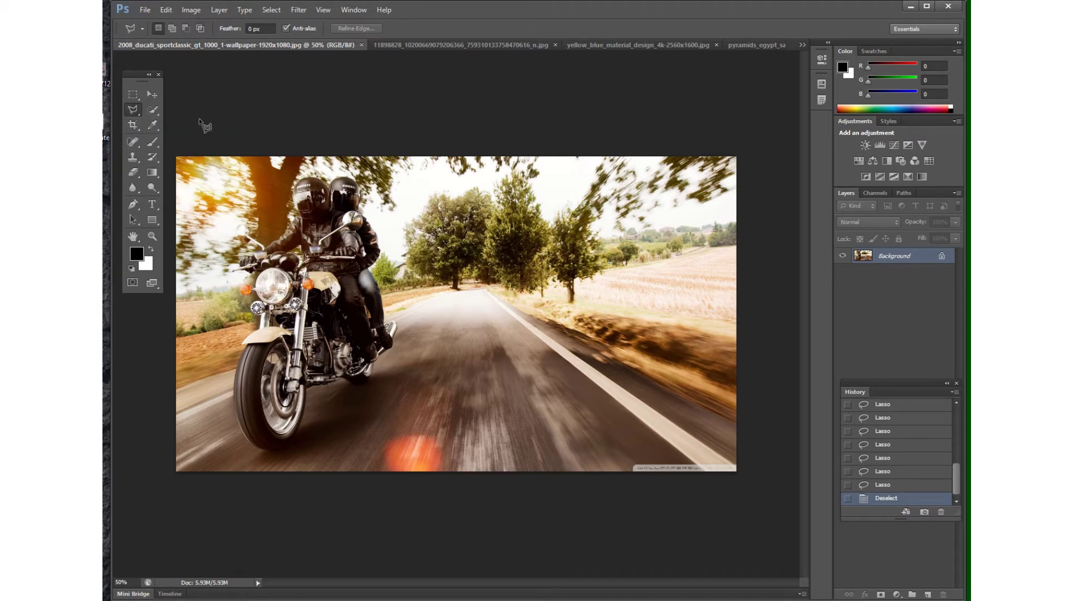
click(132, 111)
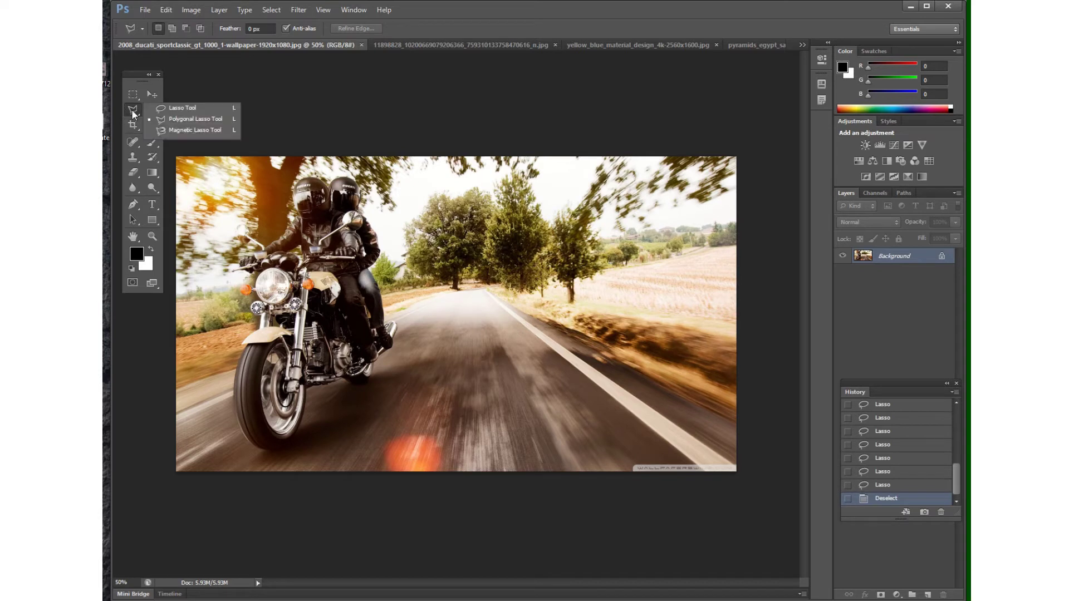
click(212, 121)
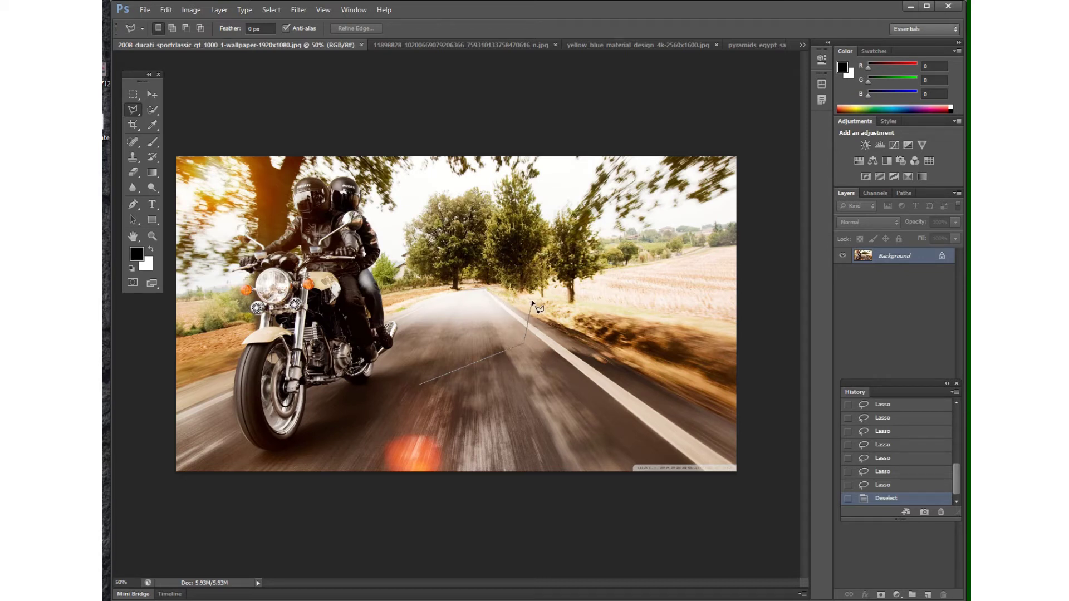
Step: Close a polygonal selection that spans the middle of the road and the trees behind it
click(524, 267)
click(467, 241)
click(434, 267)
click(421, 384)
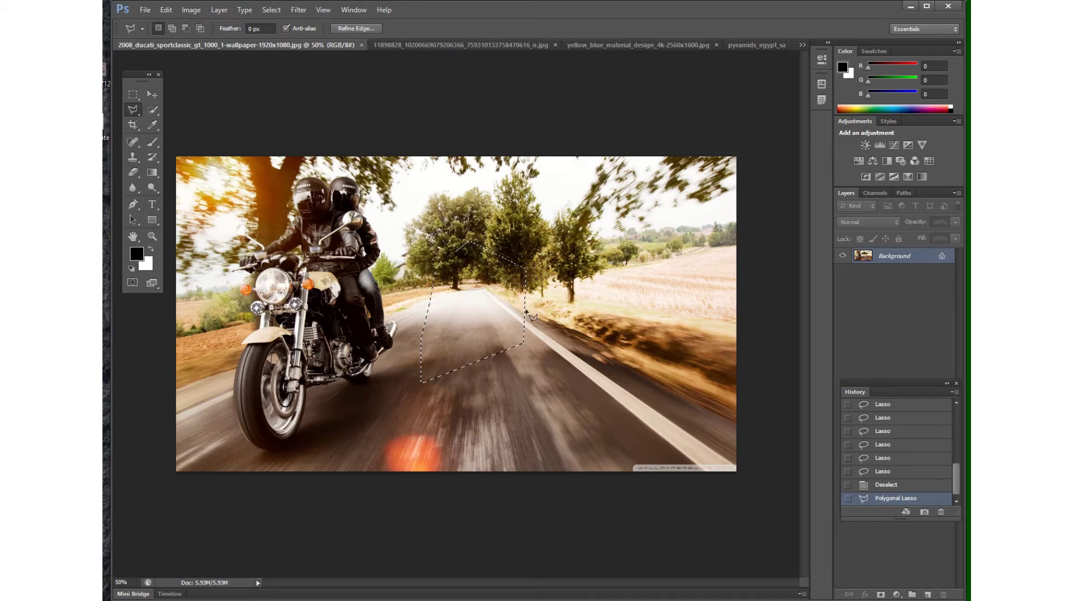
Step: Draw a new polygonal selection from the road across to the field, with a narrow spike reaching down the asphalt
click(562, 372)
click(457, 363)
click(449, 319)
click(443, 285)
click(594, 235)
click(635, 352)
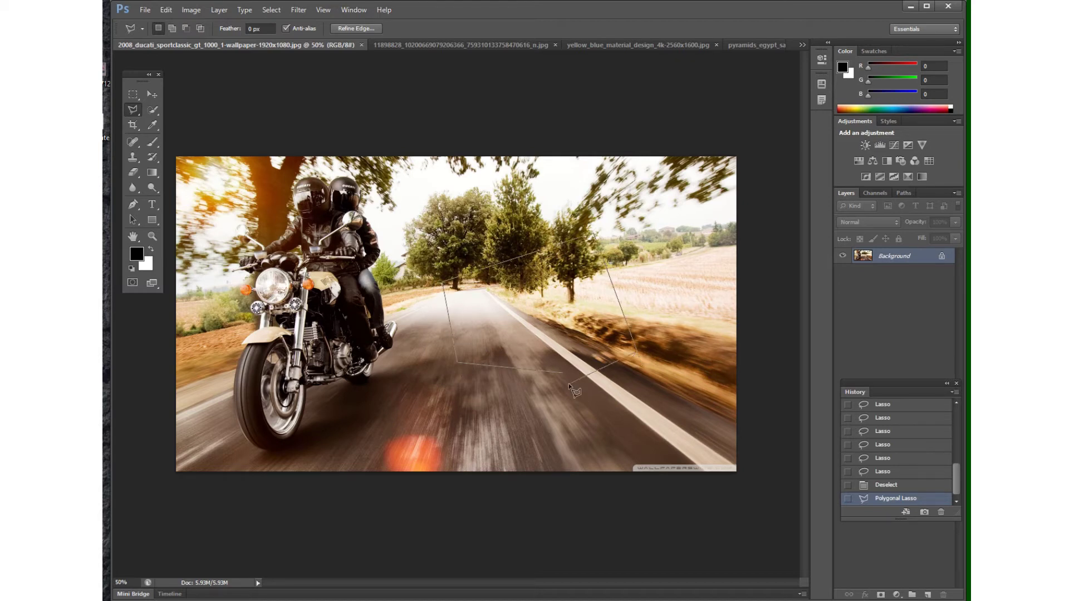
click(561, 373)
click(583, 430)
click(557, 376)
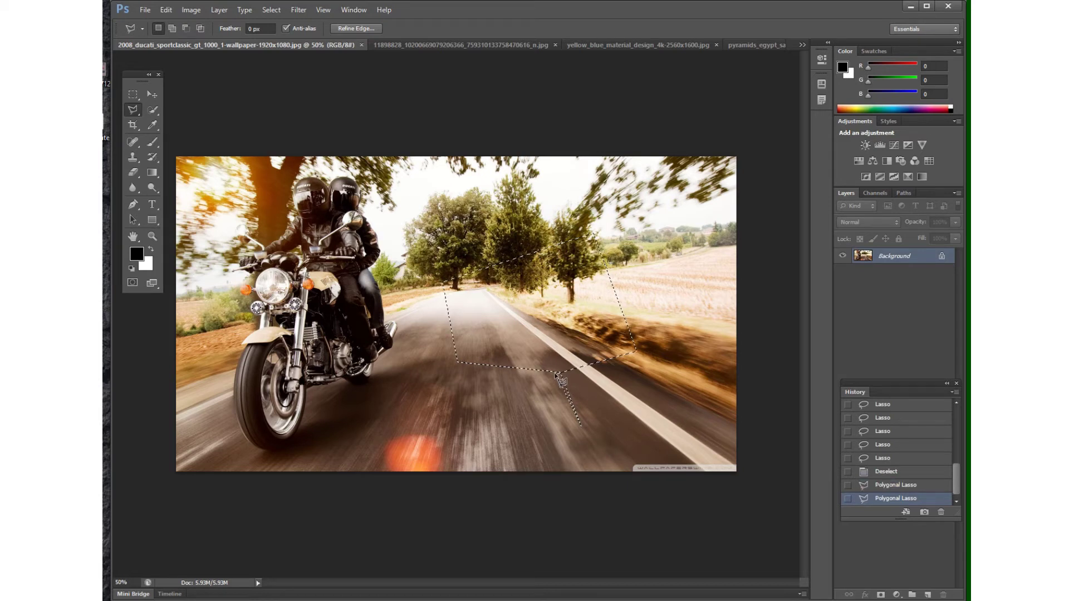
Step: Outline a many-sided polygonal selection over the road, trees and field edge, and deselect it
click(430, 360)
click(513, 429)
click(568, 412)
click(612, 359)
click(638, 288)
click(604, 272)
click(535, 239)
click(504, 291)
click(430, 362)
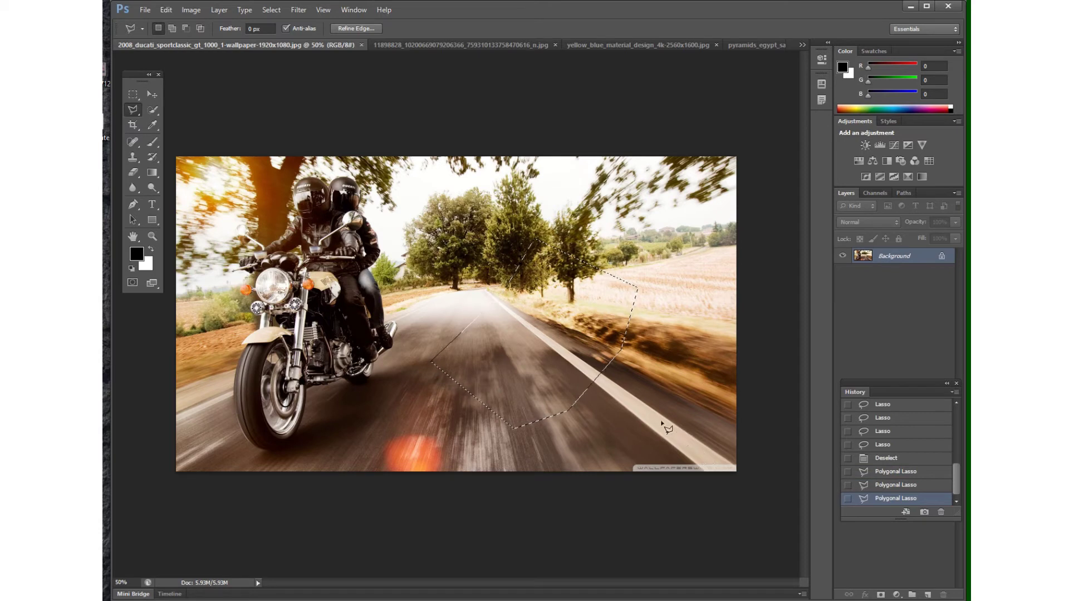
key(ctrl+d)
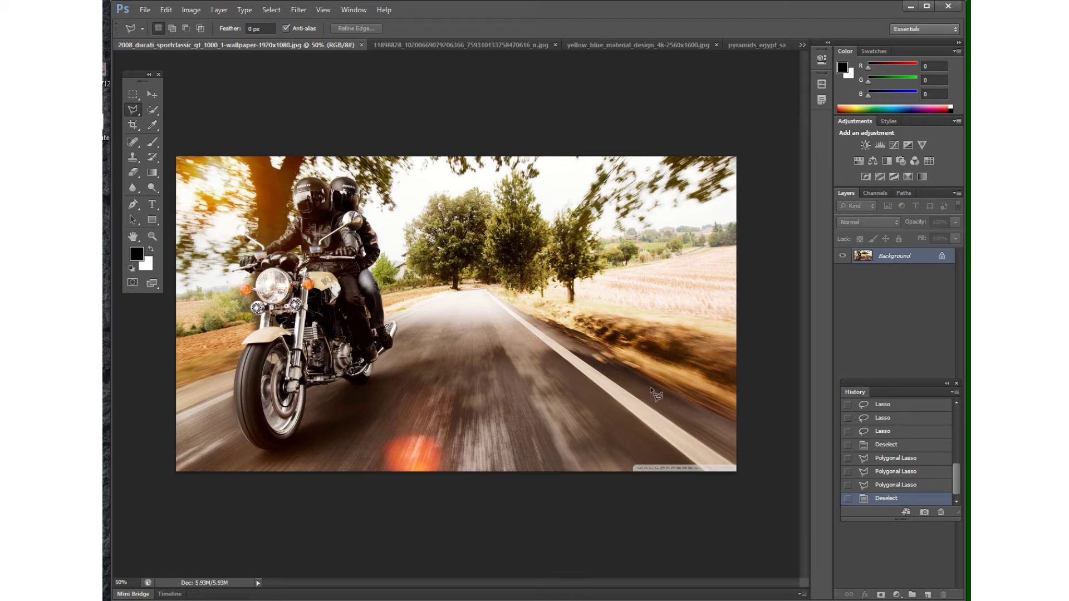
Step: In the yellow_blue_material_design document, try to trace the thin yellow stripe with the freehand Lasso Tool, and clear the selection
click(633, 44)
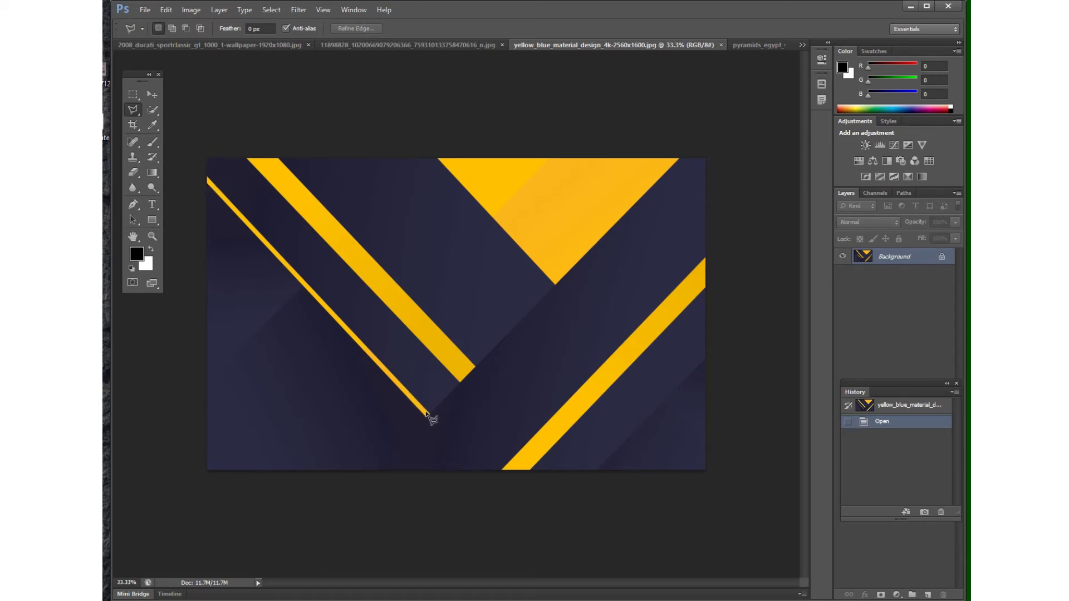
right_click(133, 108)
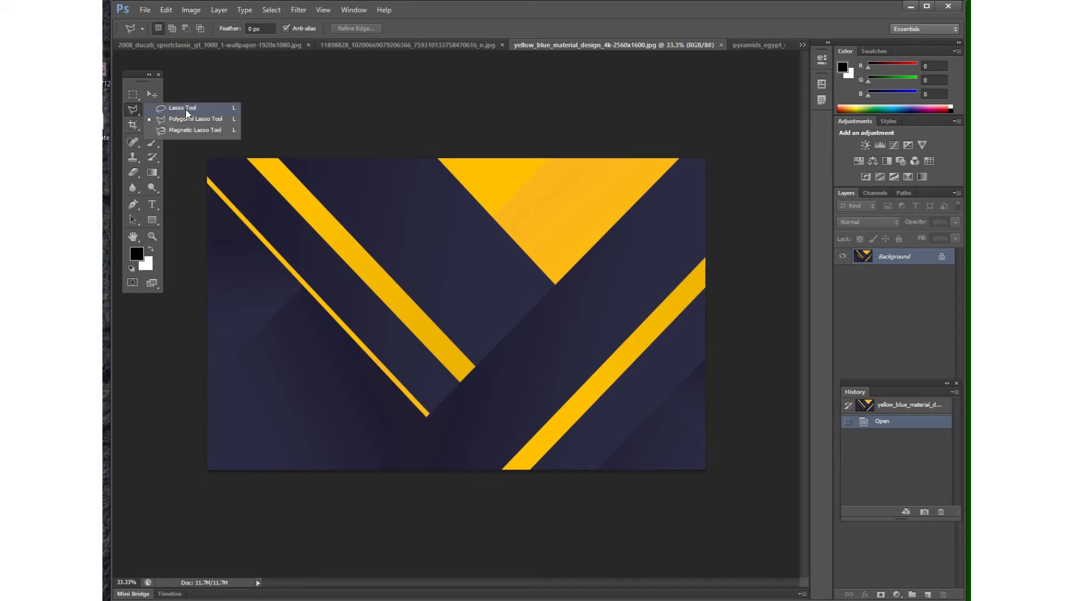
click(185, 109)
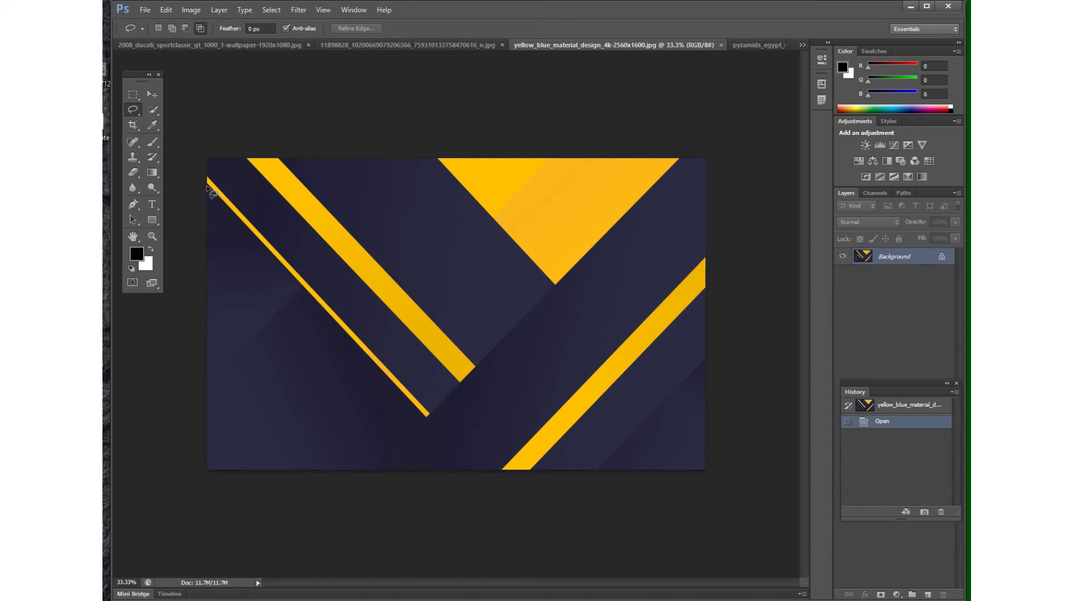
drag(207, 184, 248, 226)
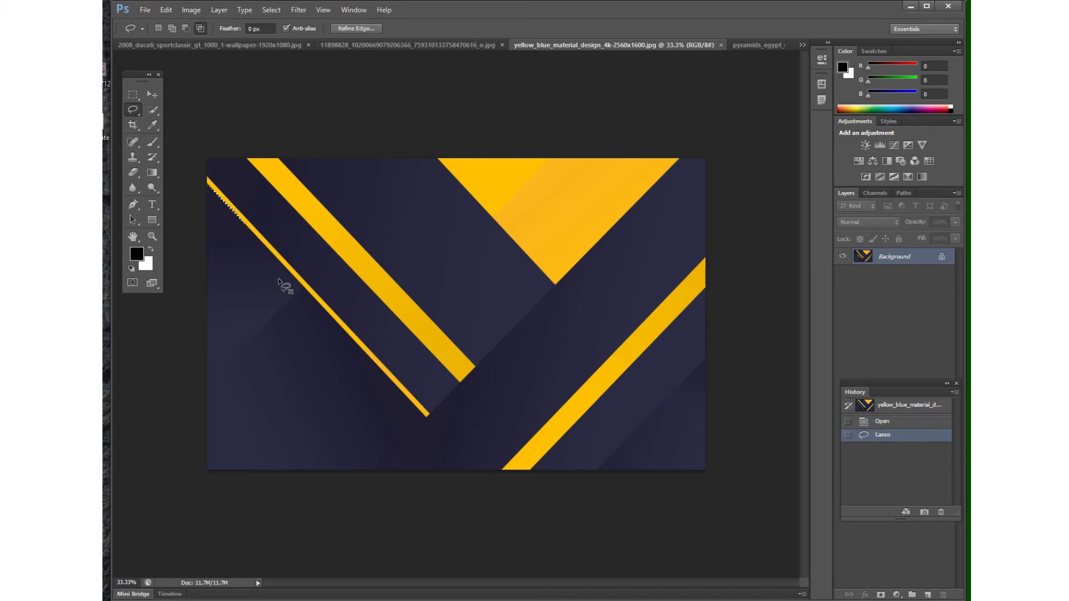
click(220, 279)
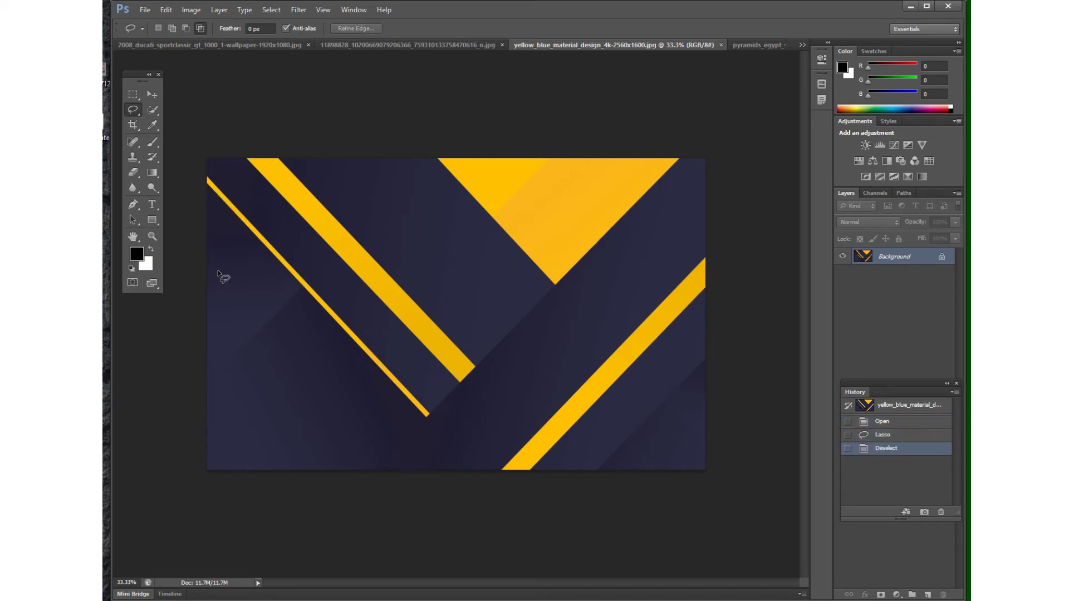
Step: With the Polygonal Lasso Tool, select the area enclosed by the thin yellow stripe, the dark diagonal edge and the image's upper border, and deselect it
click(133, 109)
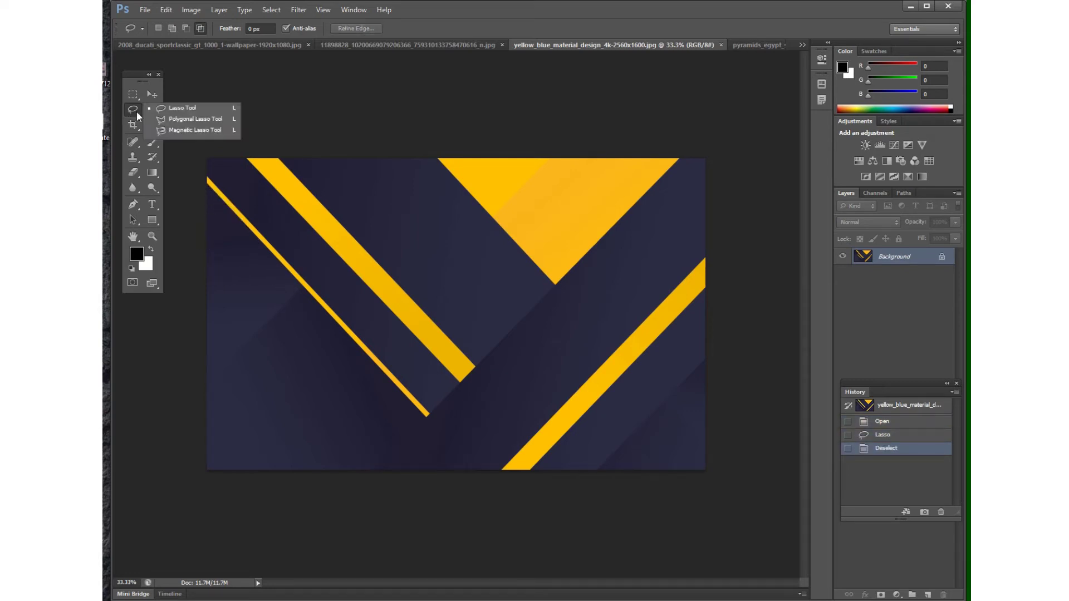
click(179, 119)
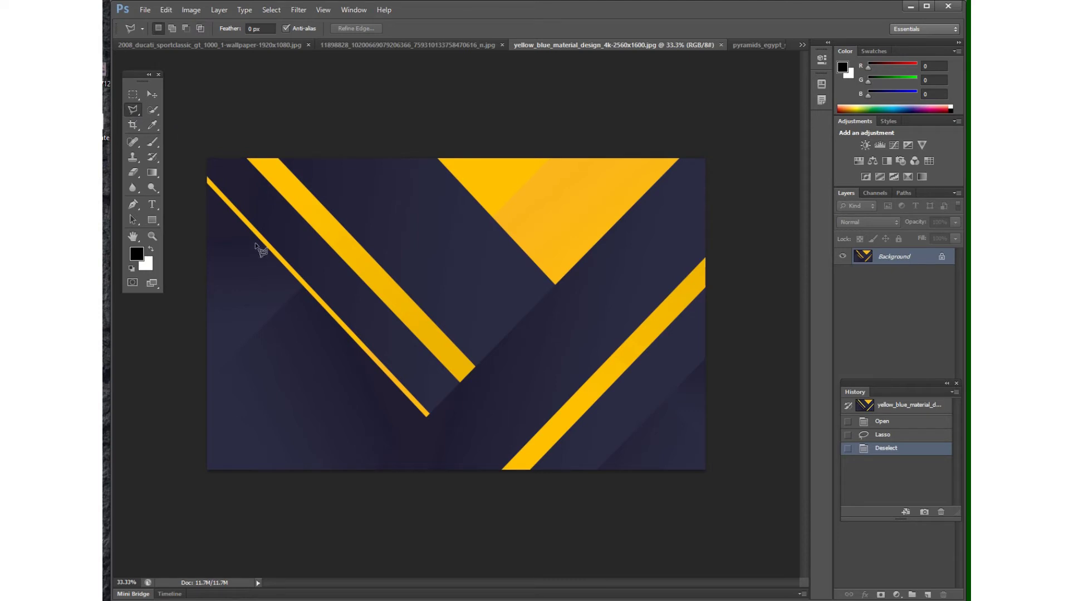
click(208, 180)
click(425, 416)
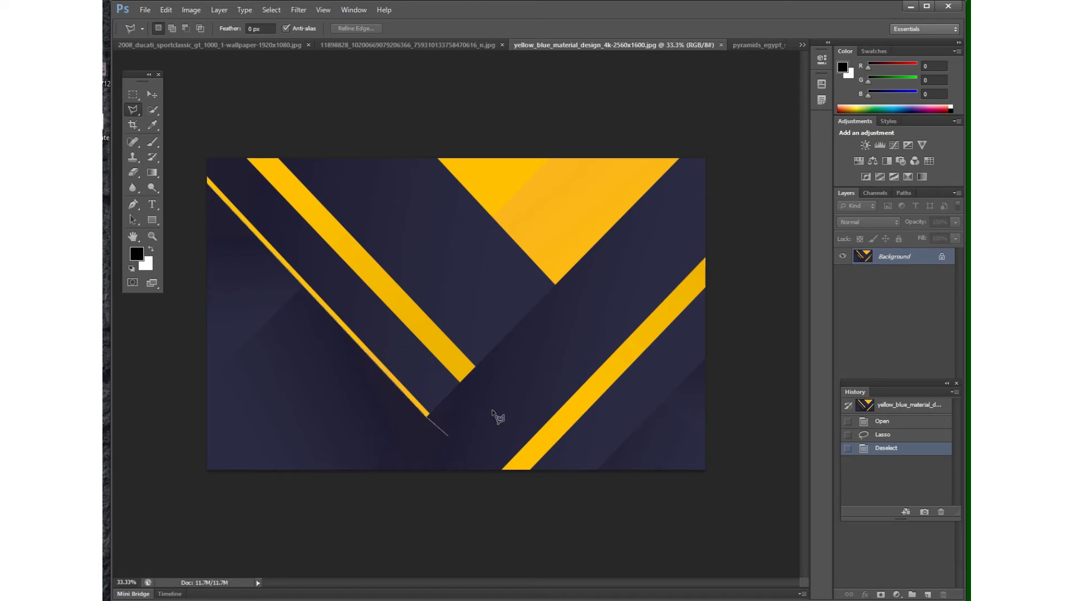
click(679, 160)
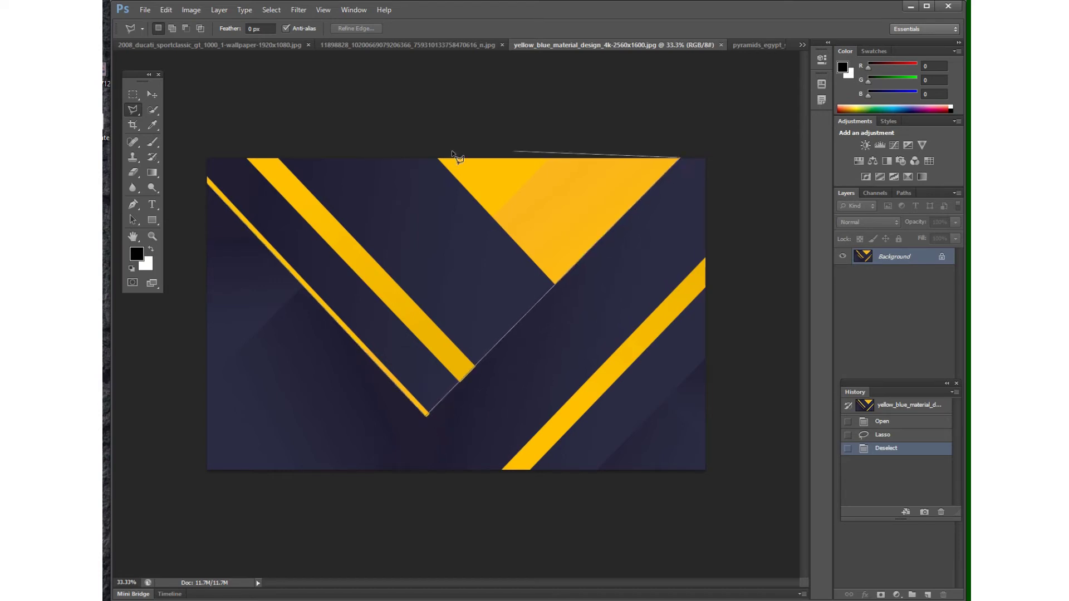
click(207, 160)
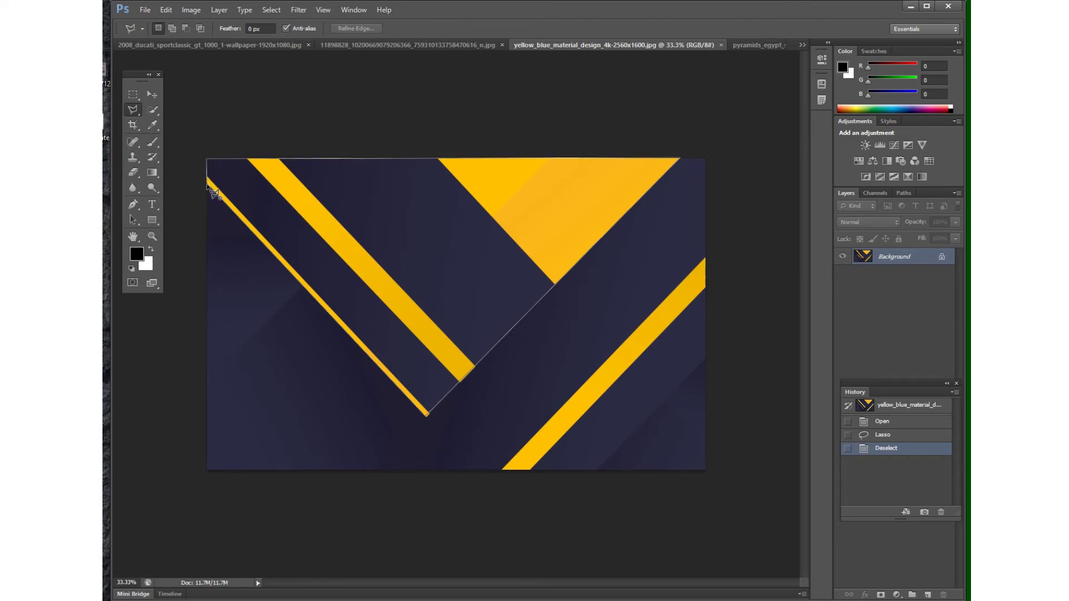
click(208, 180)
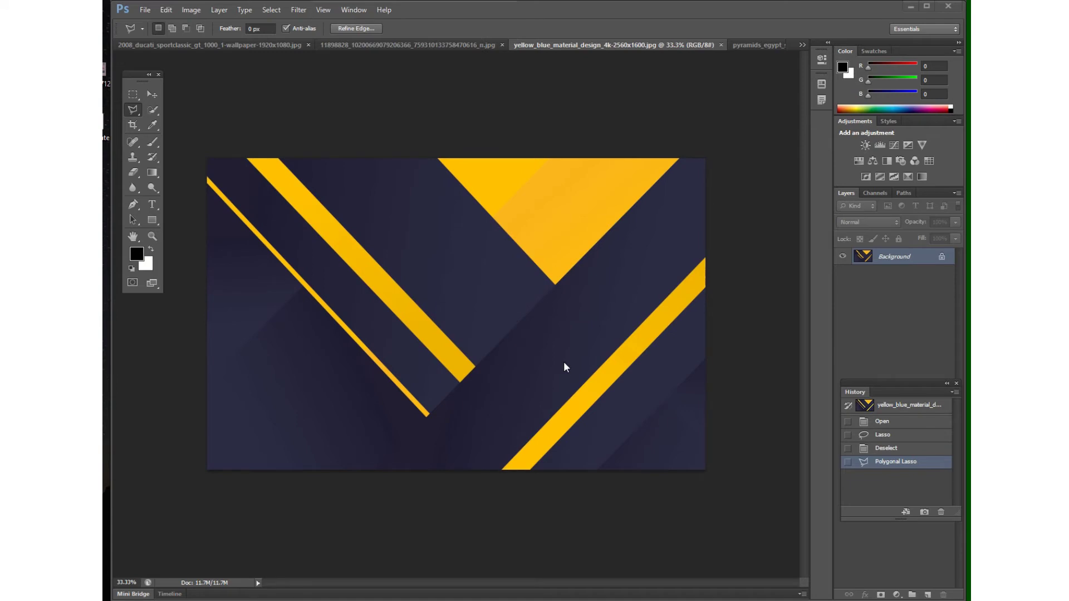
click(582, 5)
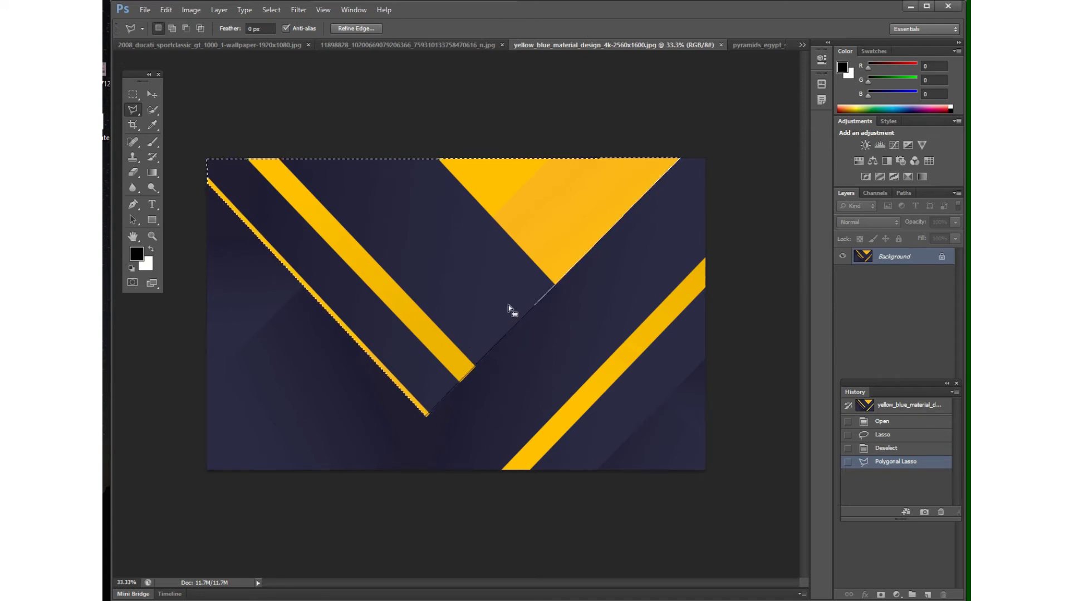
key(ctrl+d)
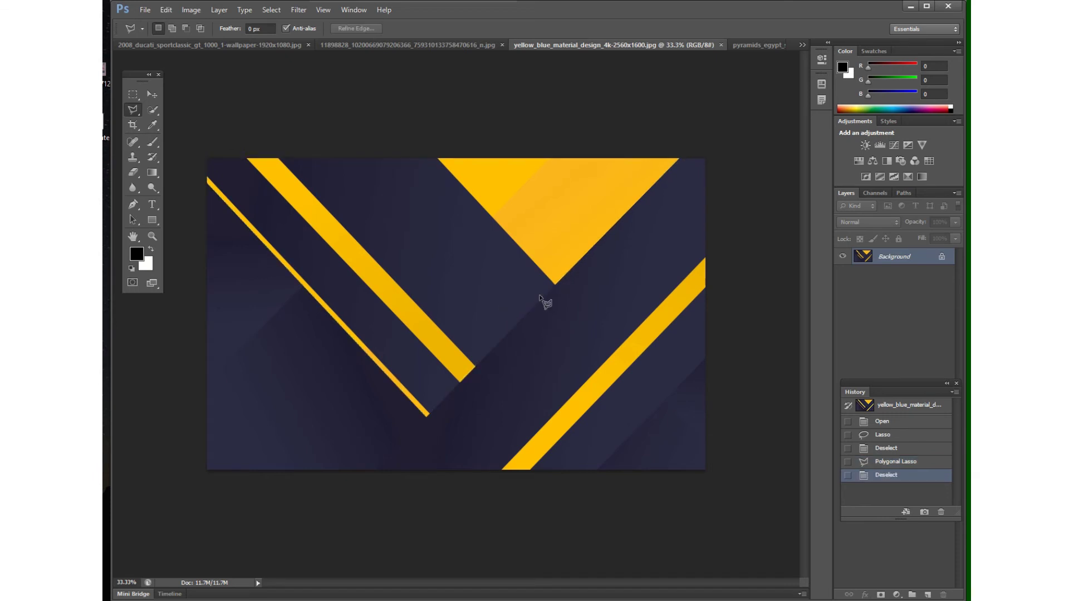
Step: Switch to the pyramids_egypt_sand_desert document and discard the polygonal lasso outline started at the smallest pyramid's peak
click(749, 45)
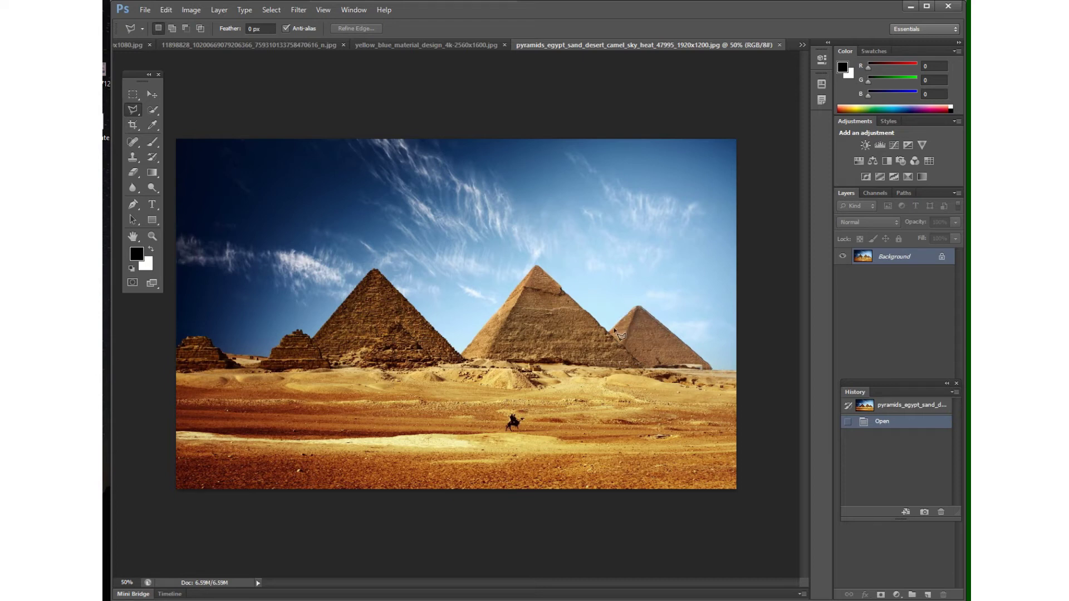
click(643, 309)
key(Escape)
Step: Magnify the middle pyramid with the Zoom Tool to examine its edges, and zoom back out to 66.67%
click(152, 238)
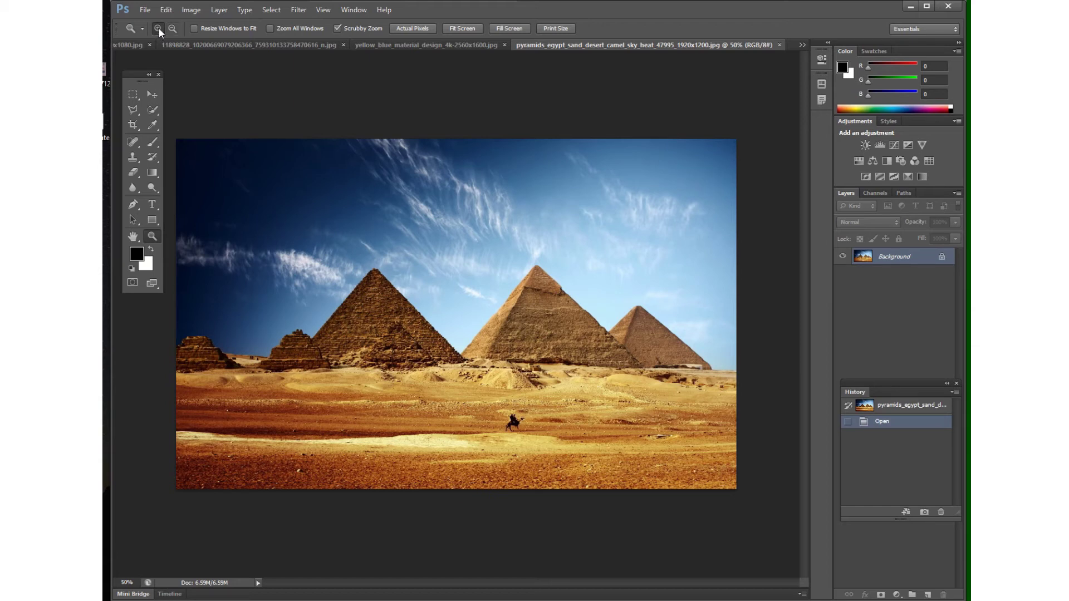
click(545, 305)
click(543, 308)
click(541, 309)
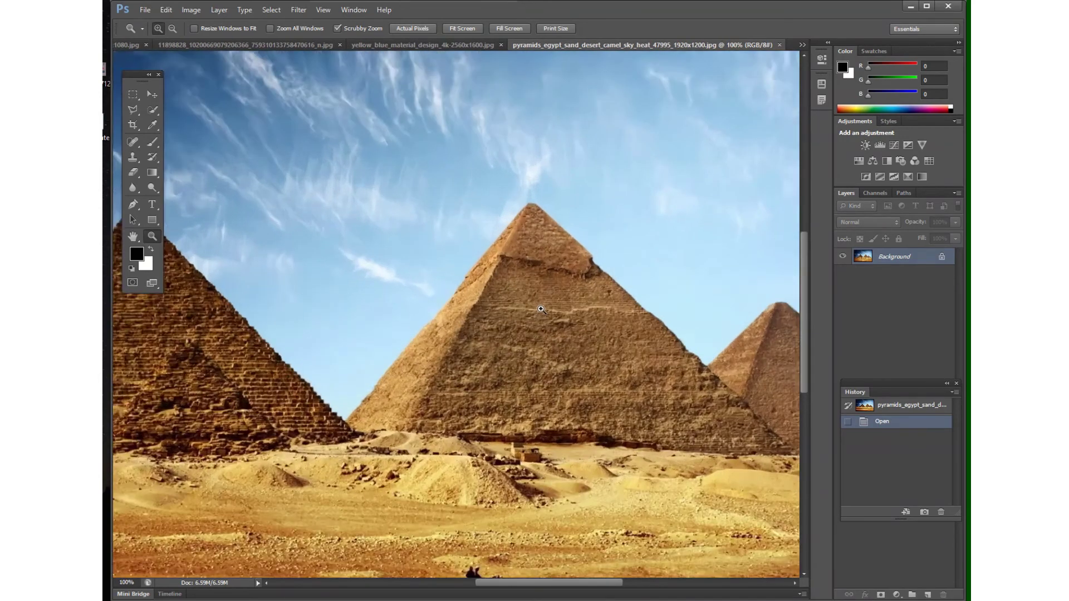
click(173, 28)
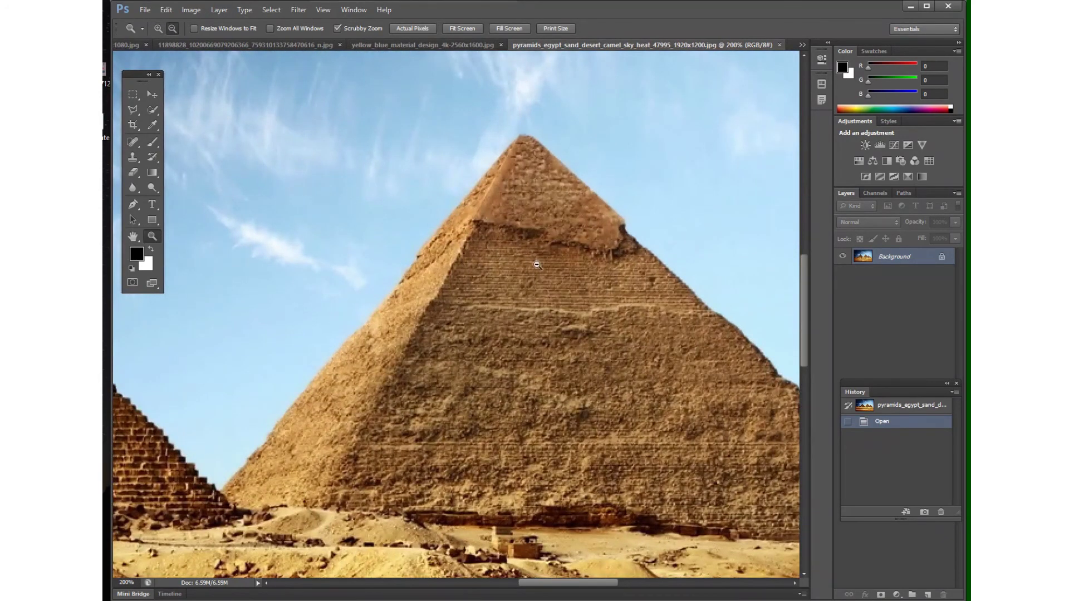
click(574, 294)
click(567, 298)
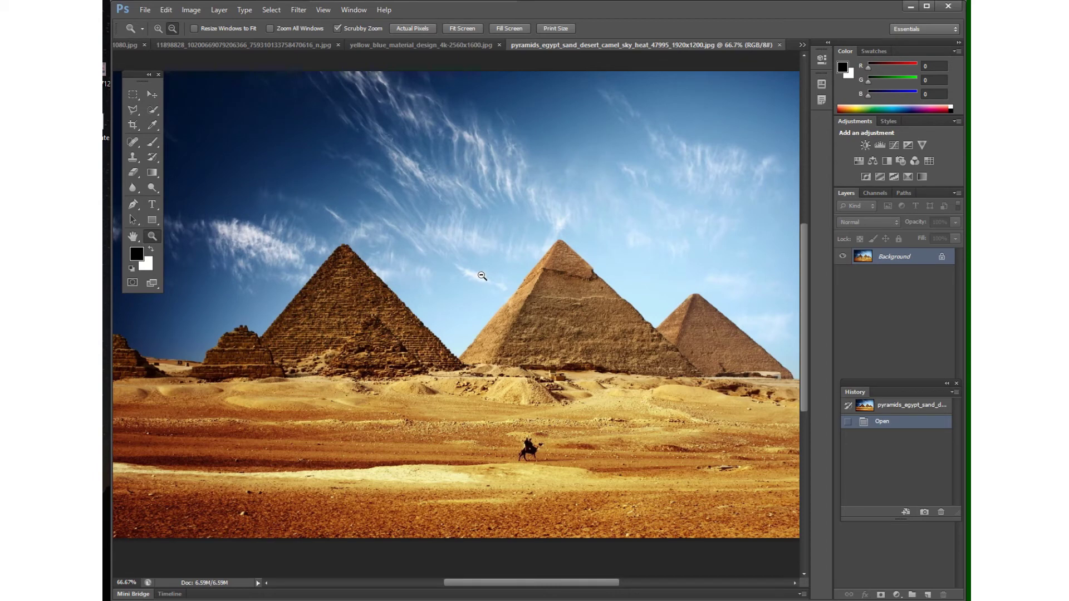
Step: View the pyramids image at very small and very large magnifications, and settle on a zoom of about 66%
key(alt)
scroll(459, 324, down, 6)
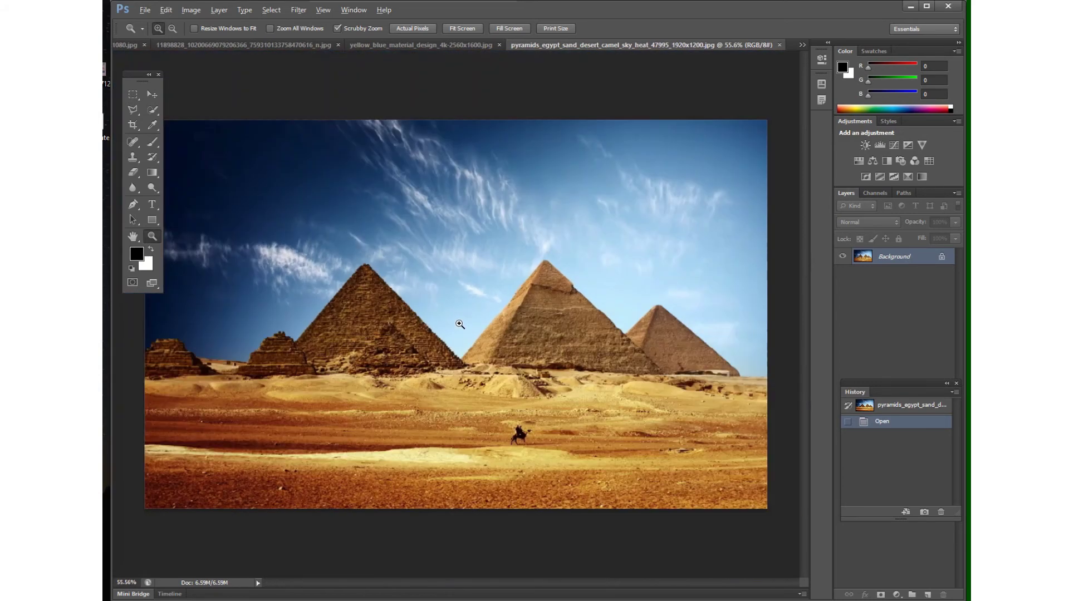
scroll(459, 324, down, 4)
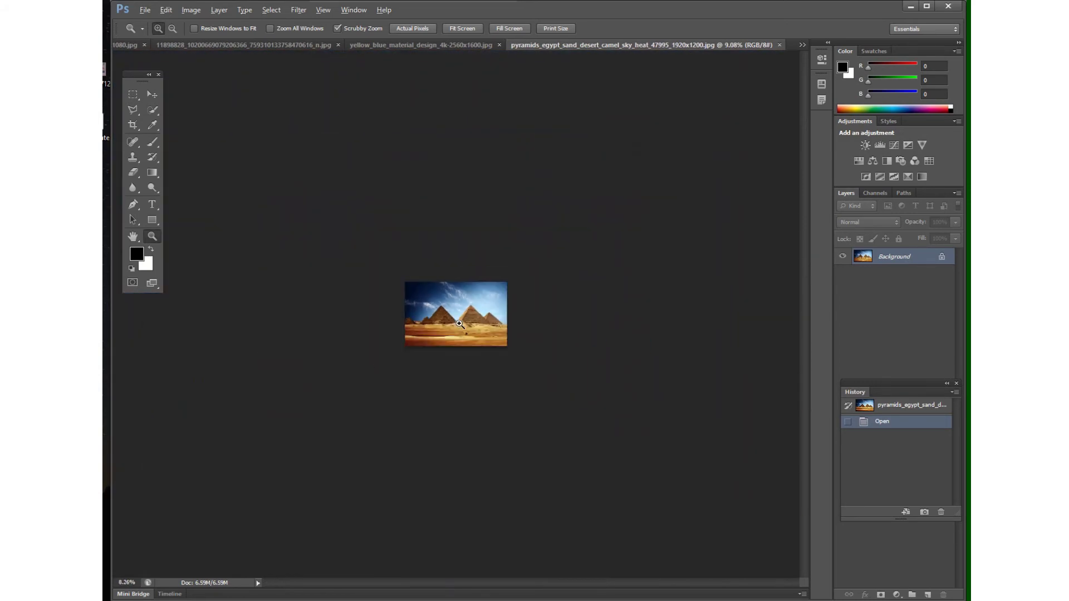
scroll(460, 324, up, 5)
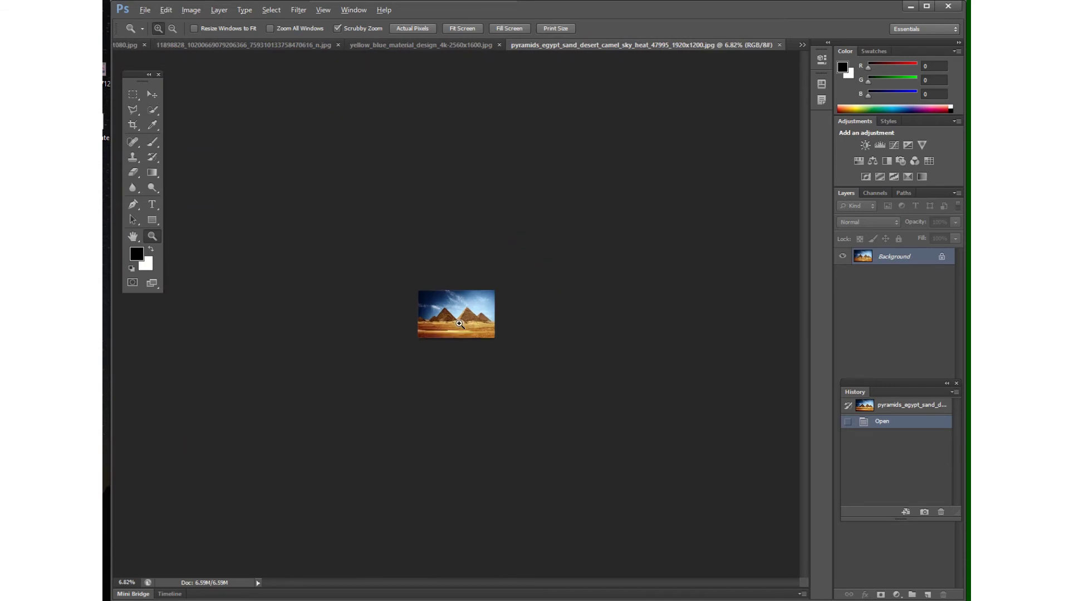
scroll(459, 324, up, 8)
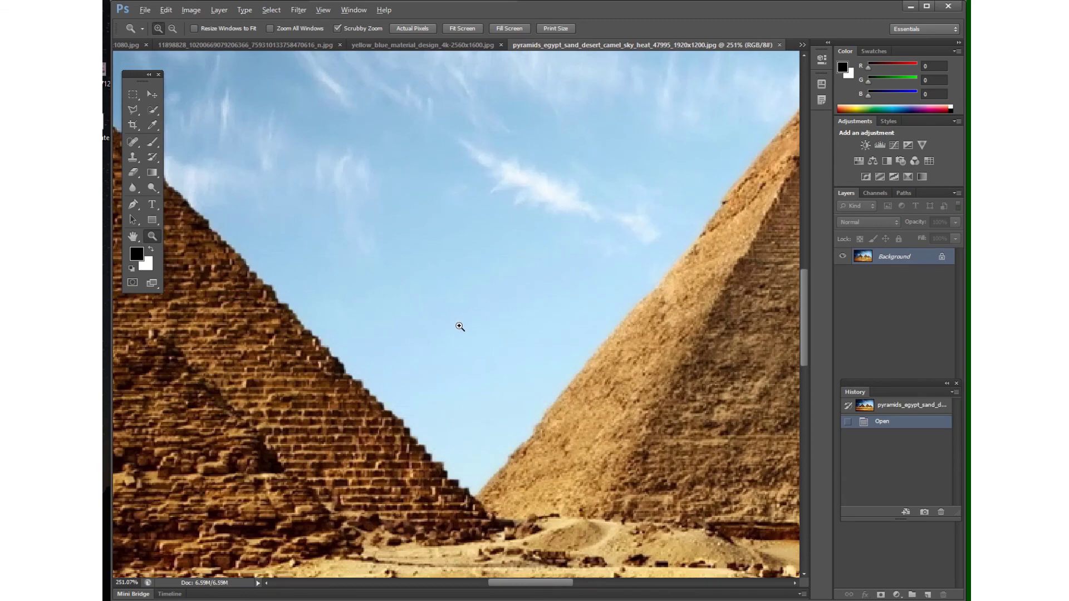
scroll(460, 327, down, 6)
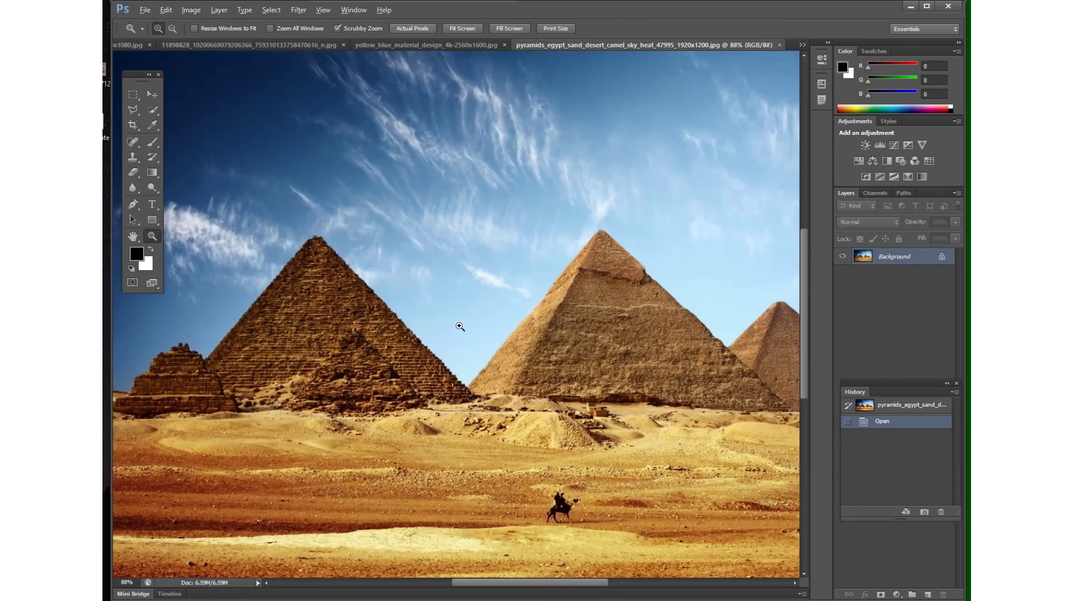
scroll(459, 327, up, 1)
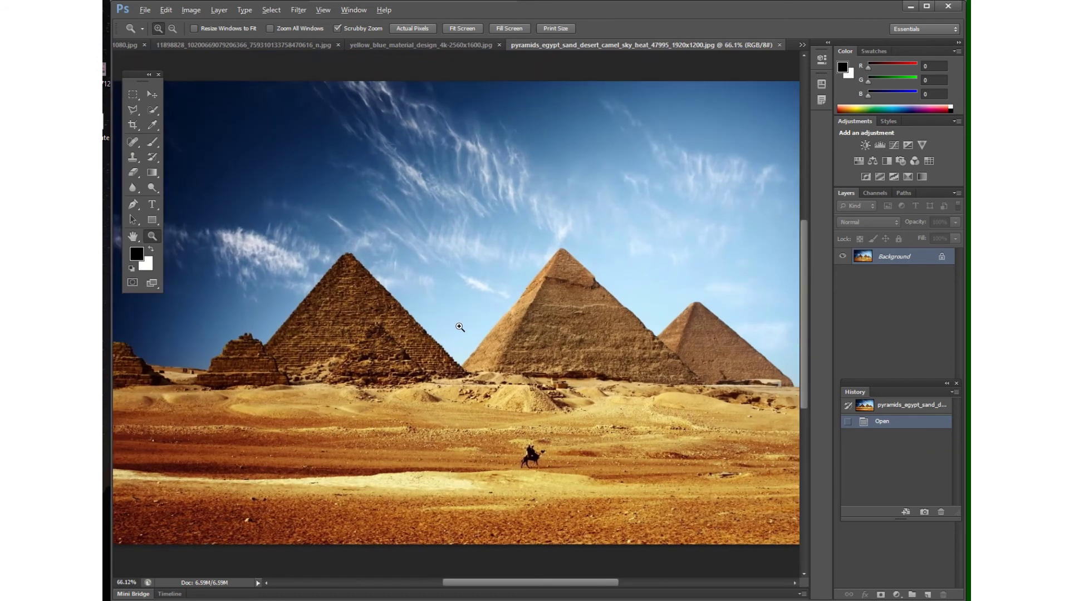
key(alt)
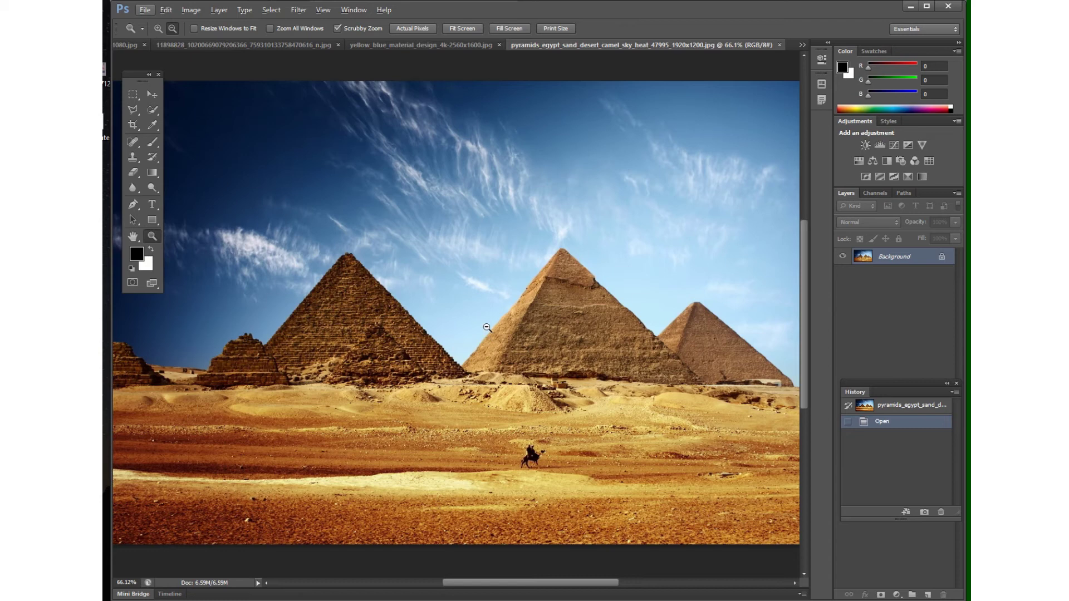
Step: Select the three large pyramids with the Polygonal Lasso Tool, following their peaks and slopes and closing along their bases
click(132, 111)
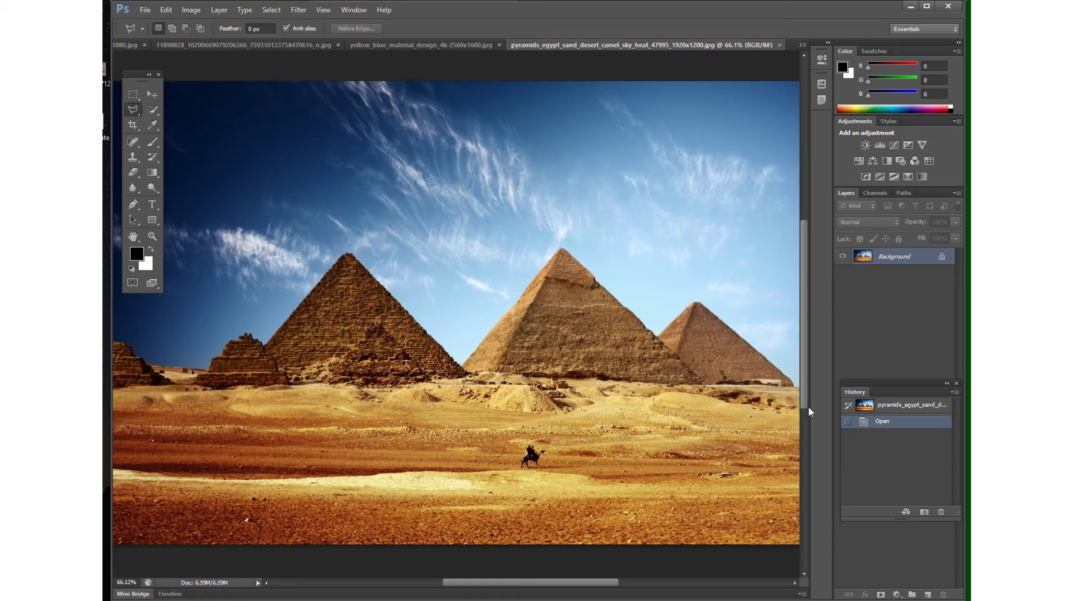
click(695, 302)
key(Escape)
click(657, 336)
click(560, 250)
click(465, 371)
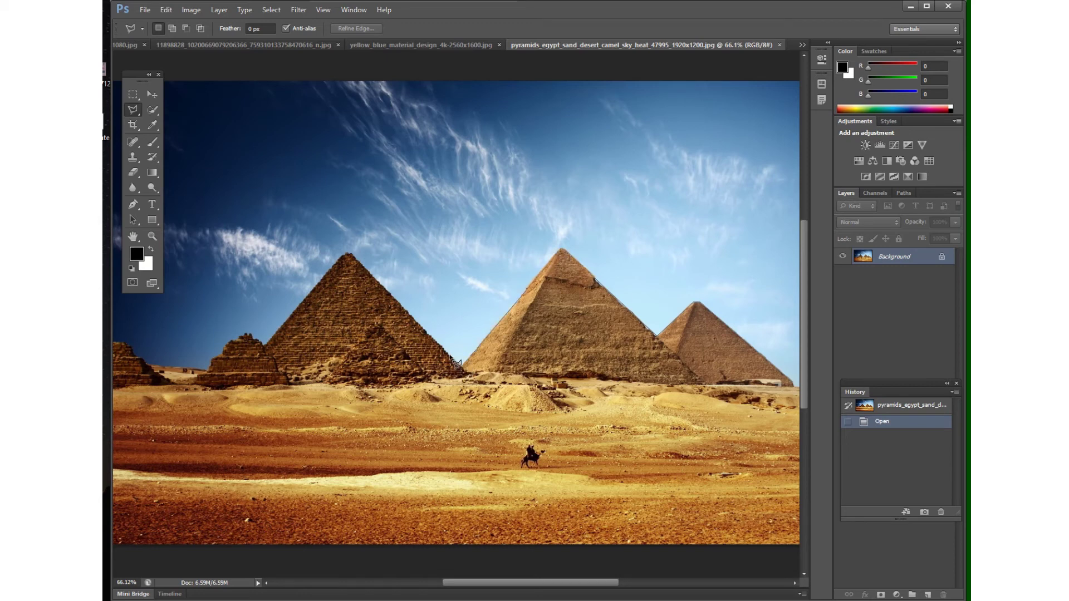
click(351, 254)
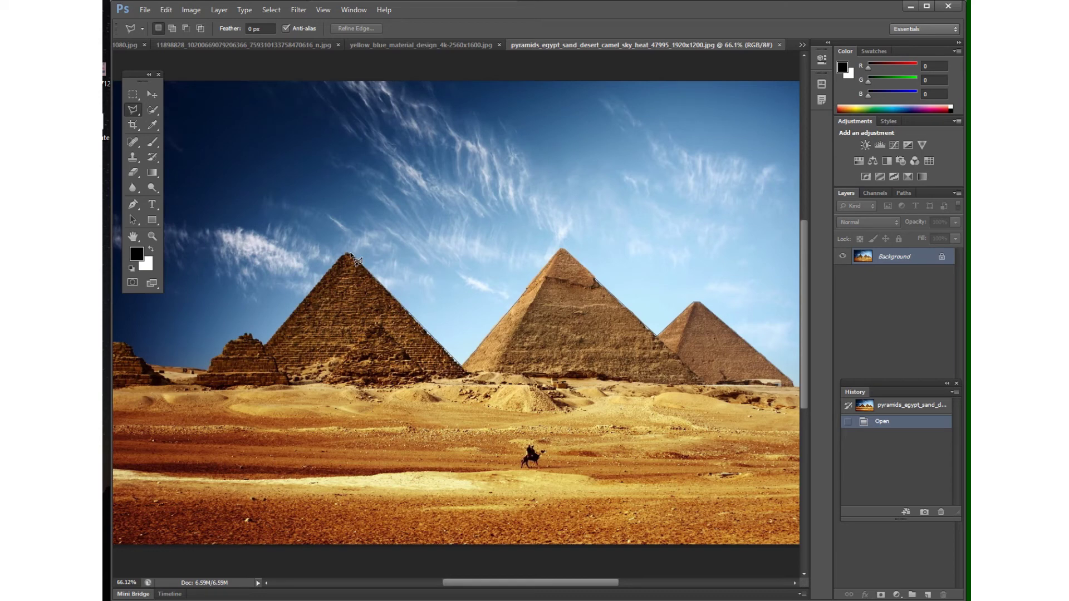
click(272, 352)
click(257, 386)
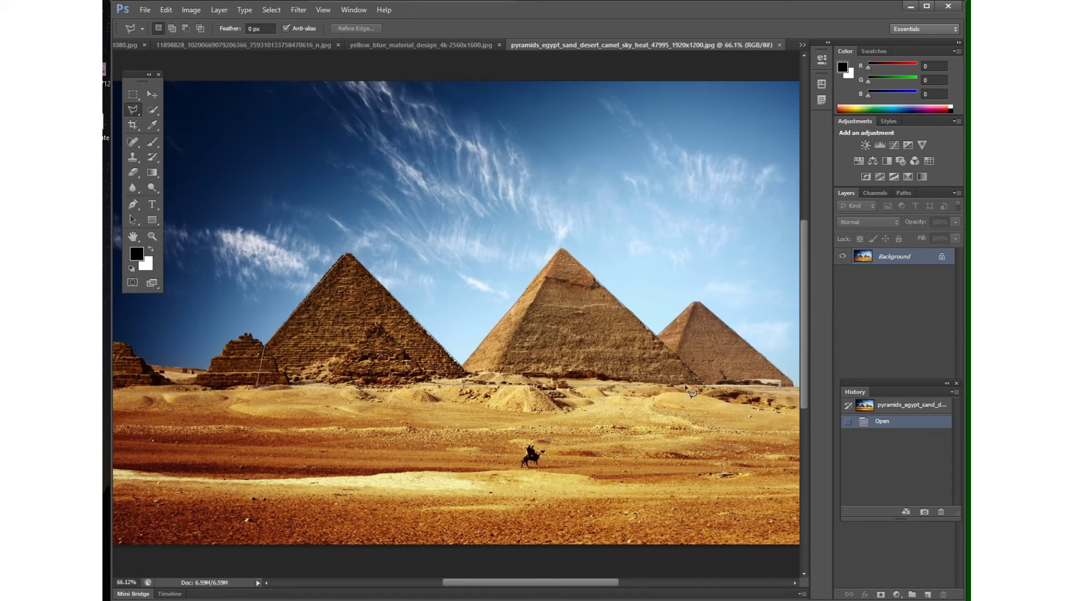
click(793, 389)
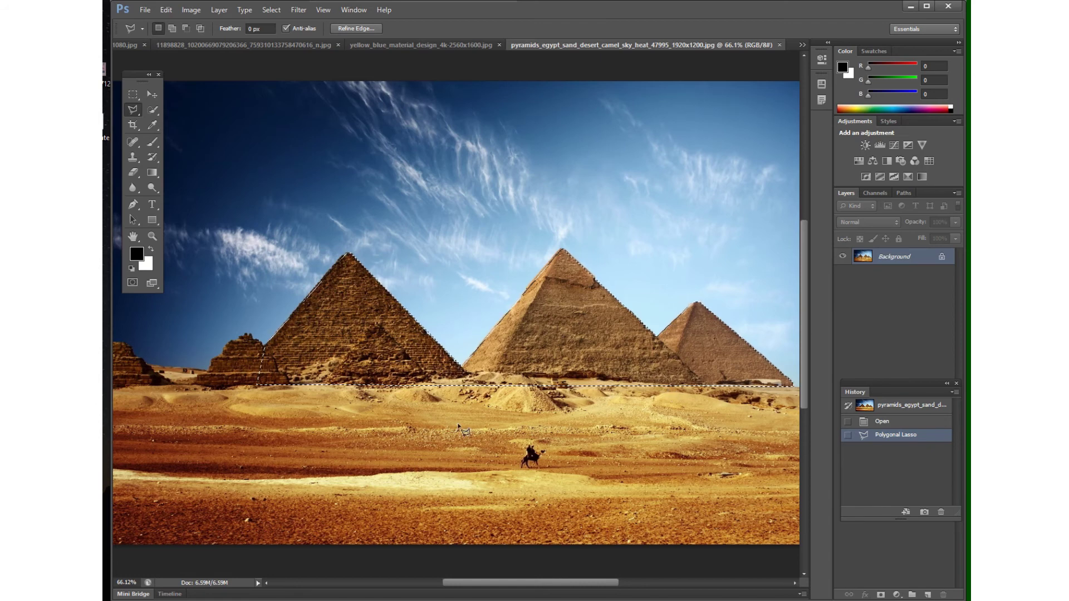
Step: Switch to design 1.psd, delete the motorcycle layer and paste the three pyramids selection in its place
click(800, 44)
click(614, 110)
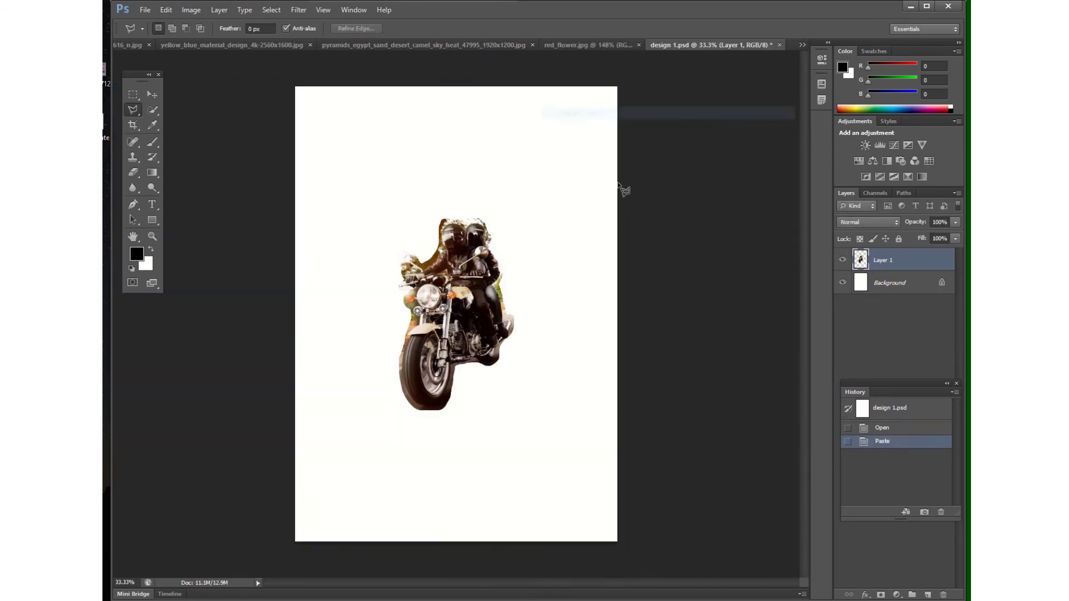
key(Delete)
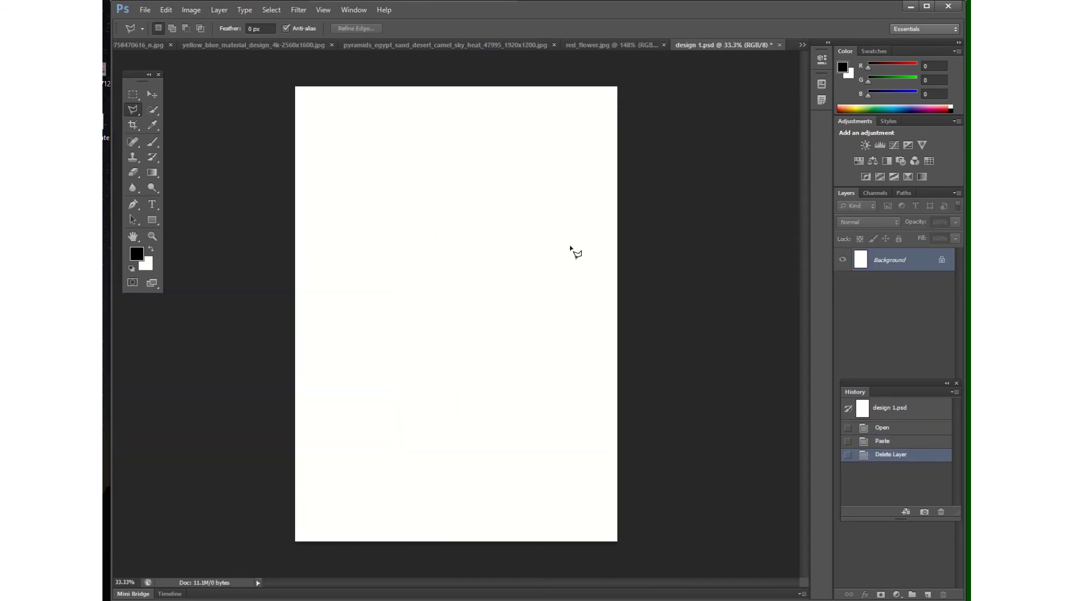
key(ctrl+v)
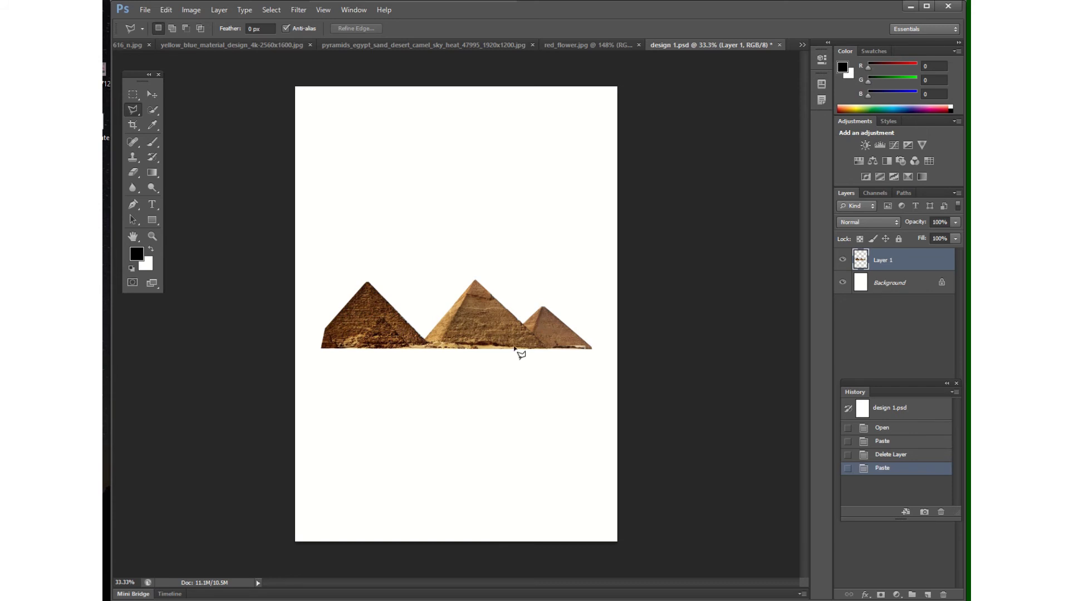
Step: Activate the Magnetic Lasso Tool and switch to the red_flower.jpg document
mouse_move(568, 3)
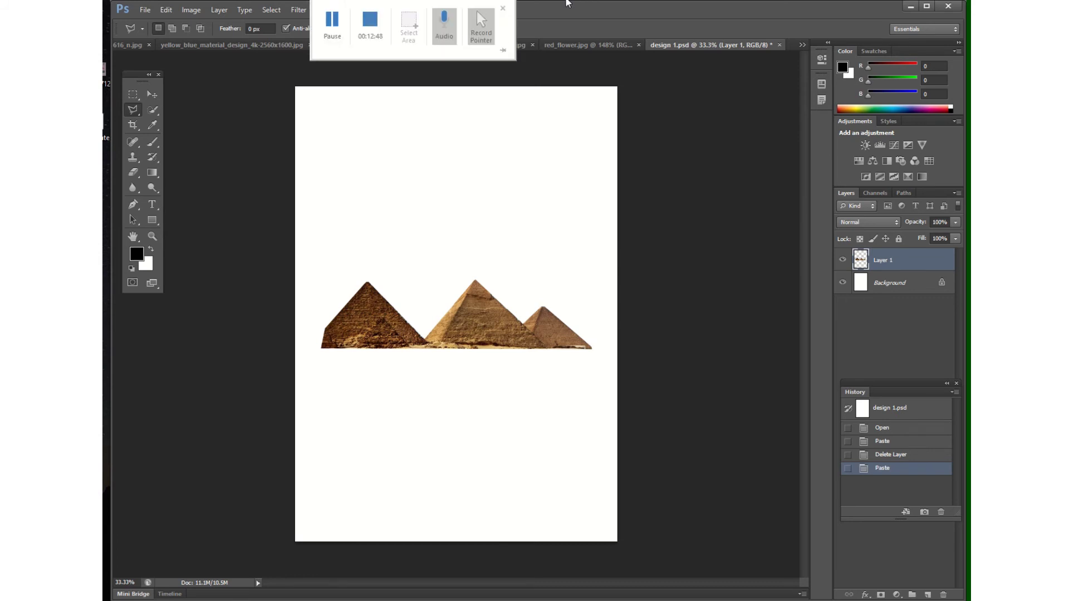
click(133, 111)
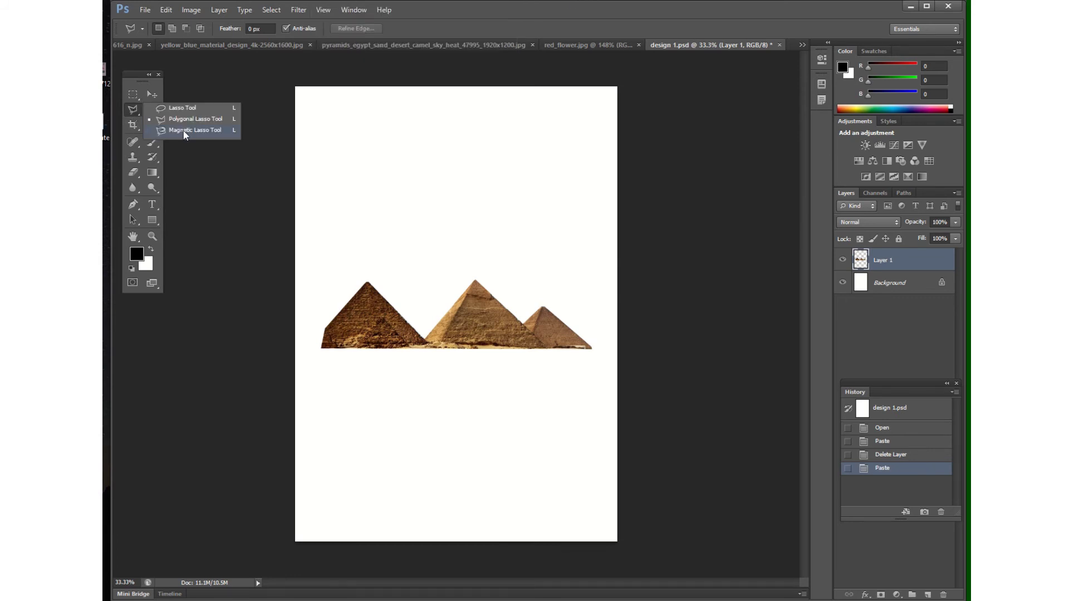
click(161, 115)
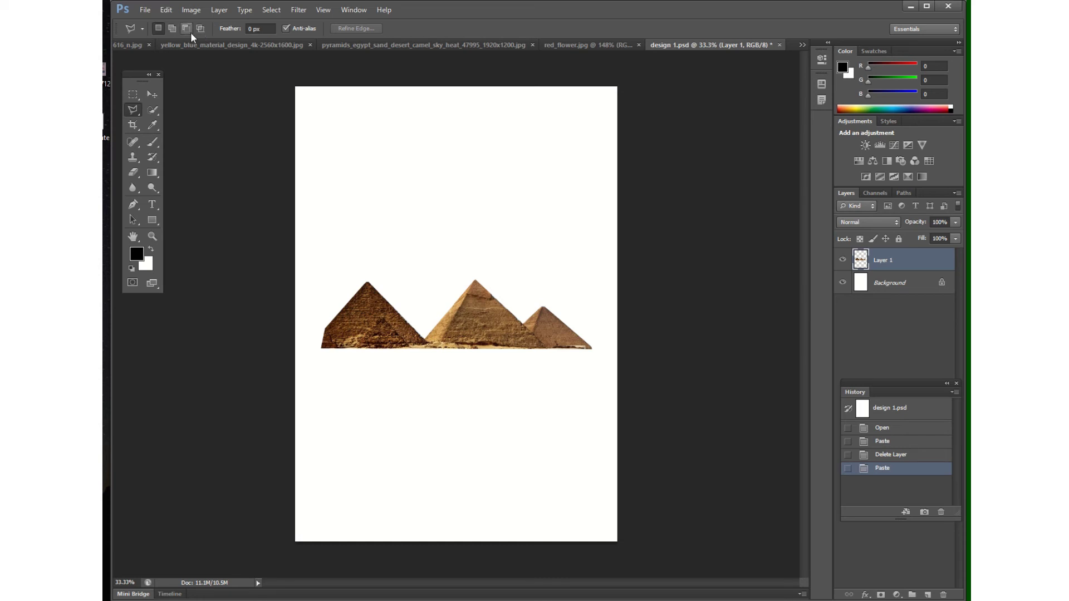
click(134, 111)
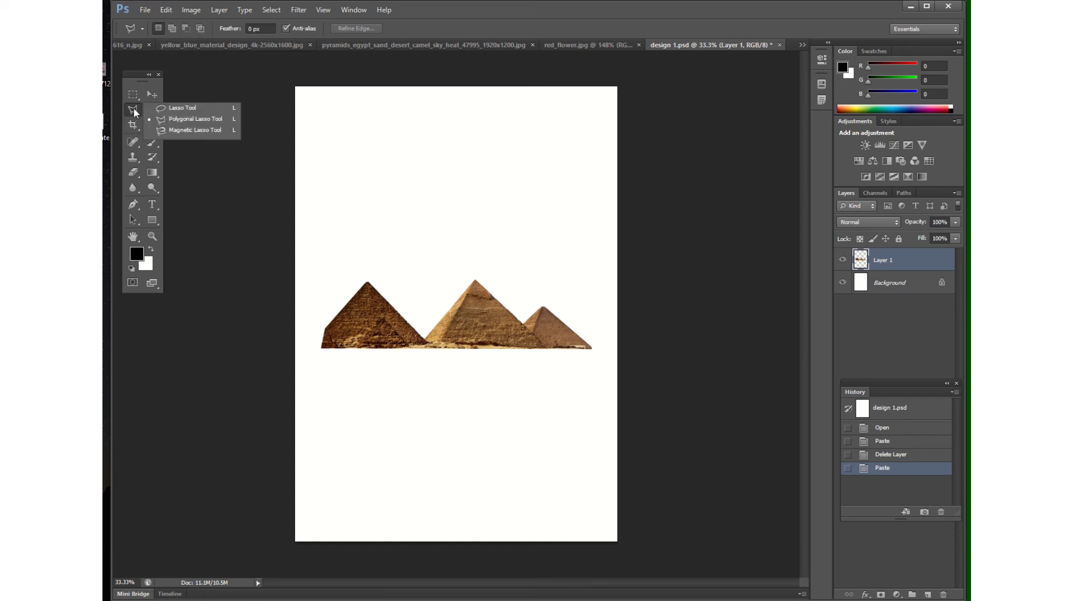
click(182, 132)
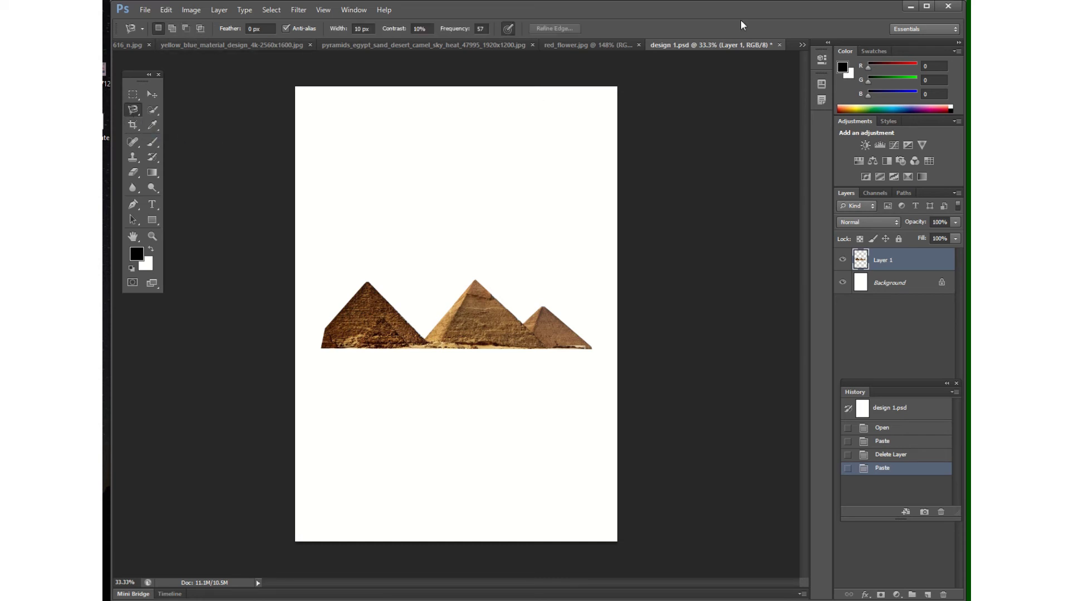
click(587, 45)
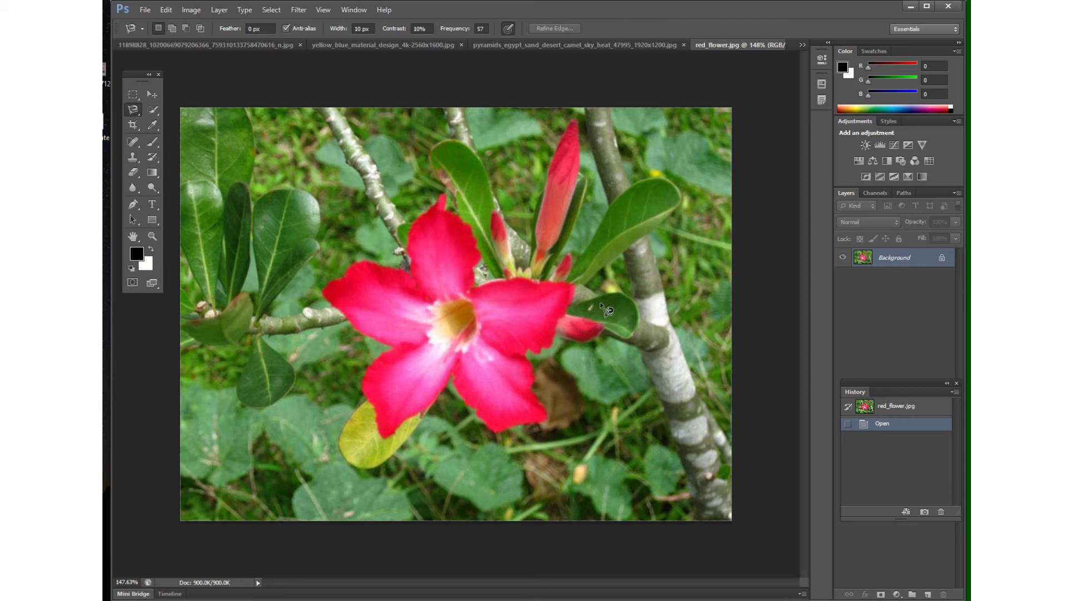
Step: Select the red flower with the Magnetic Lasso Tool, tracing around all five petals, removing misplaced anchor points and closing the outline
click(552, 339)
scroll(571, 351, up, 5)
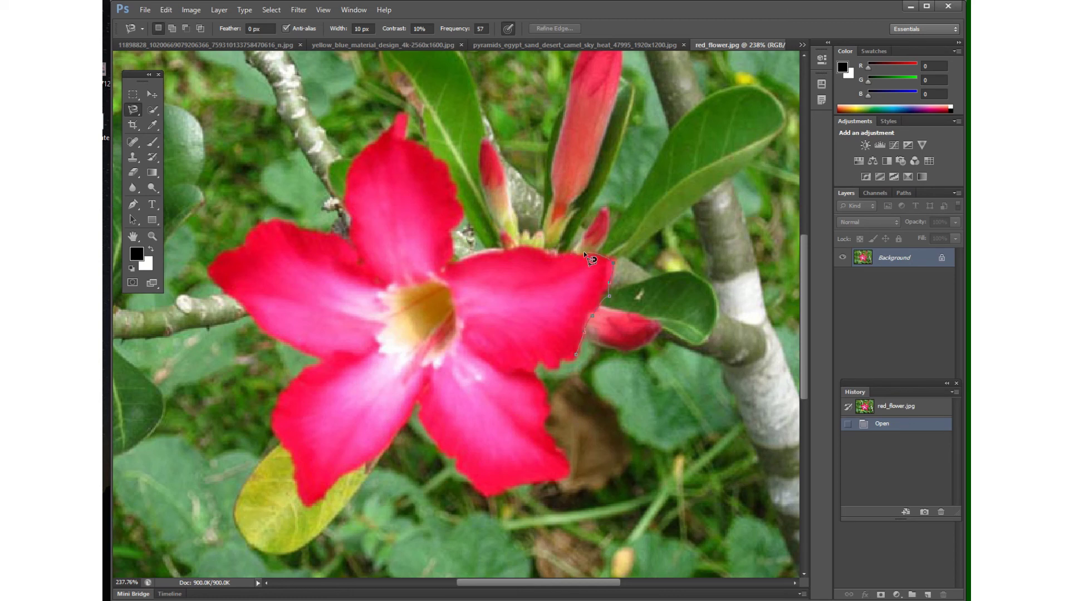
key(BackSpace)
key(BackSpace)
key(BackSpace)
key(BackSpace)
key(BackSpace)
key(BackSpace)
key(BackSpace)
key(BackSpace)
click(346, 241)
click(255, 226)
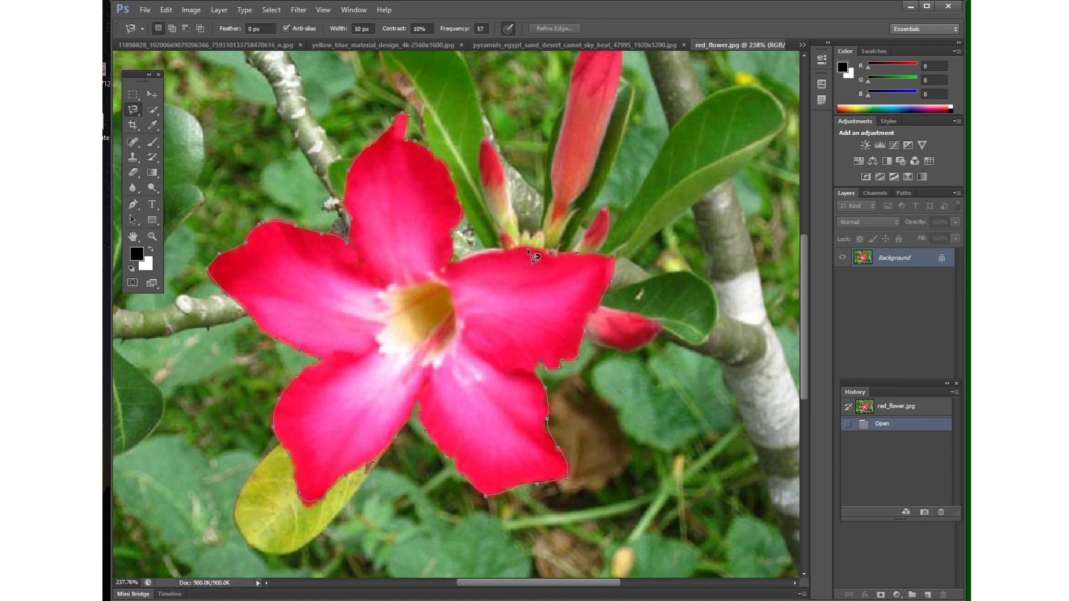
click(449, 259)
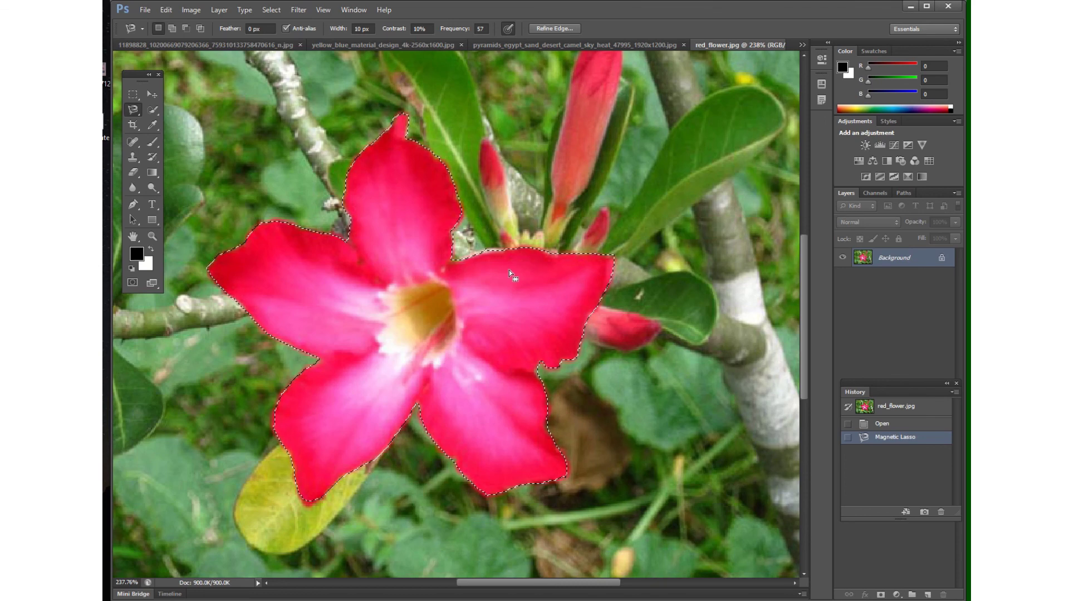
mouse_move(398, 2)
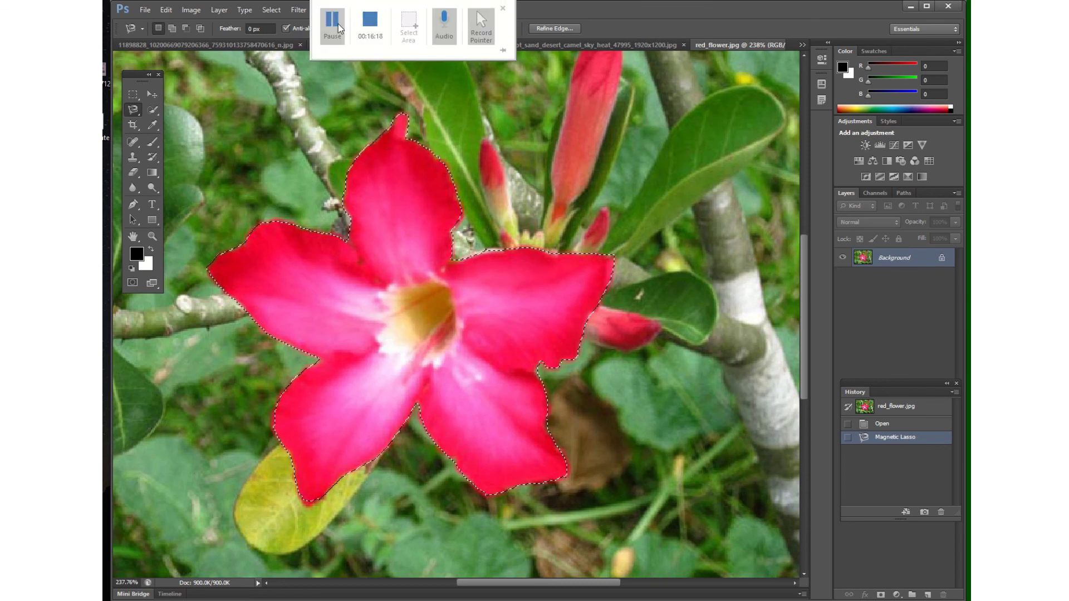